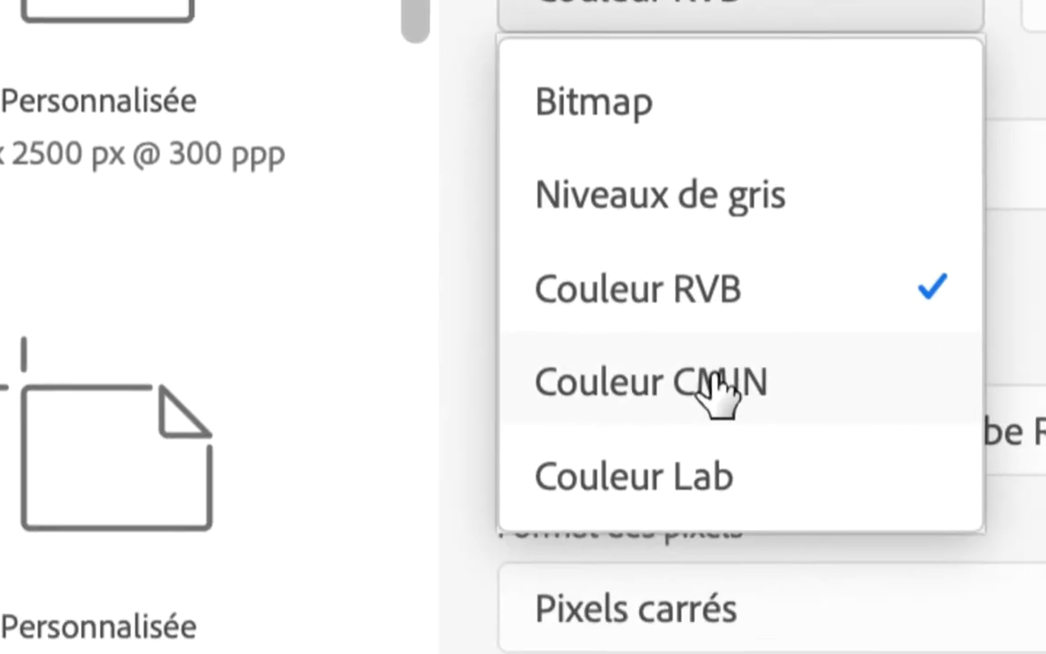
- Create a blank 3000 x 4000 px, 300 ppi document in Lab color mode and arrange its window beside the tools palette
click(714, 416)
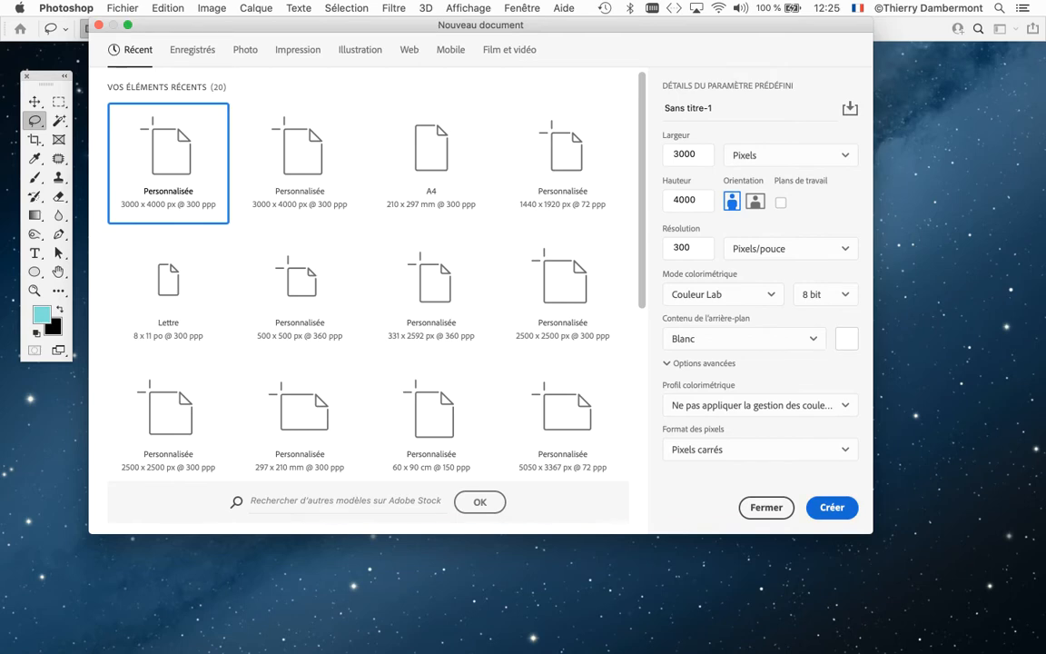
key(Return)
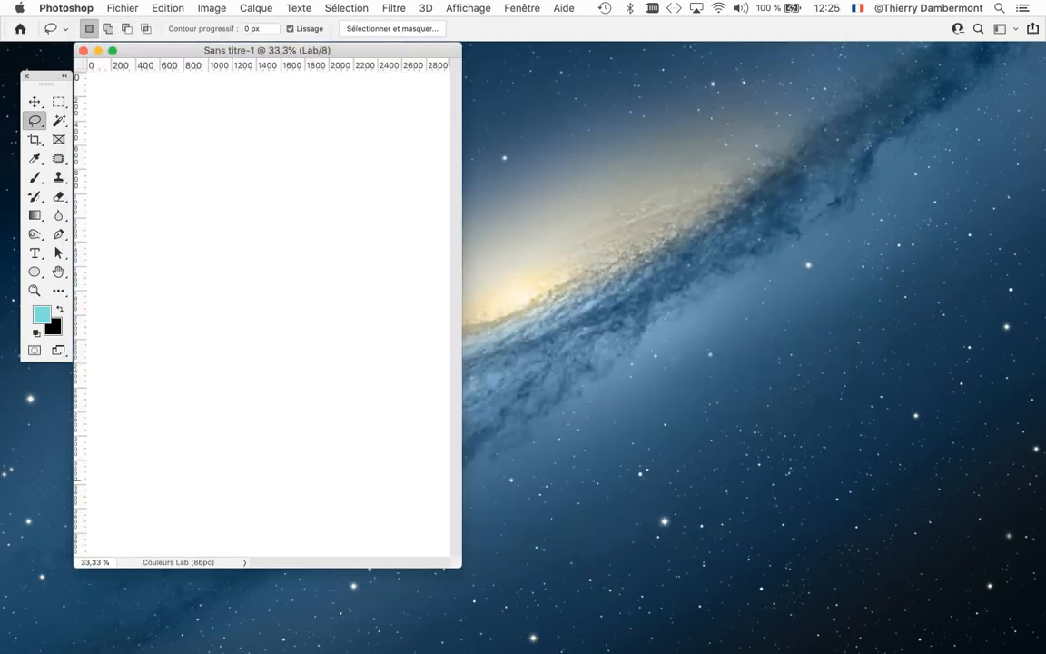
drag(461, 568, 611, 436)
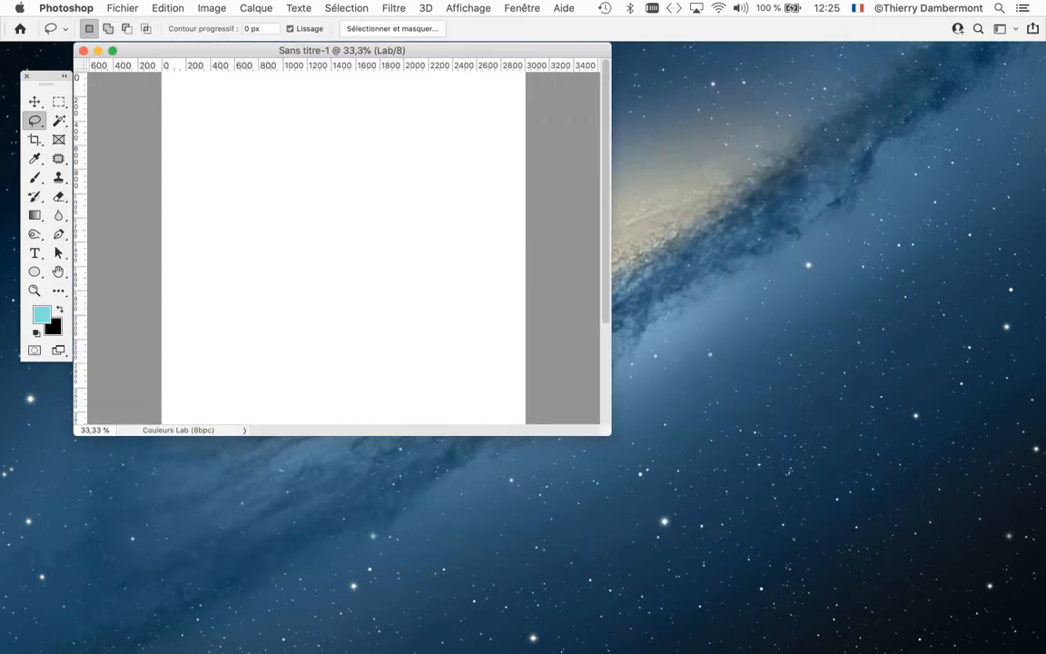
drag(342, 51, 559, 83)
drag(827, 467, 843, 528)
drag(566, 81, 528, 66)
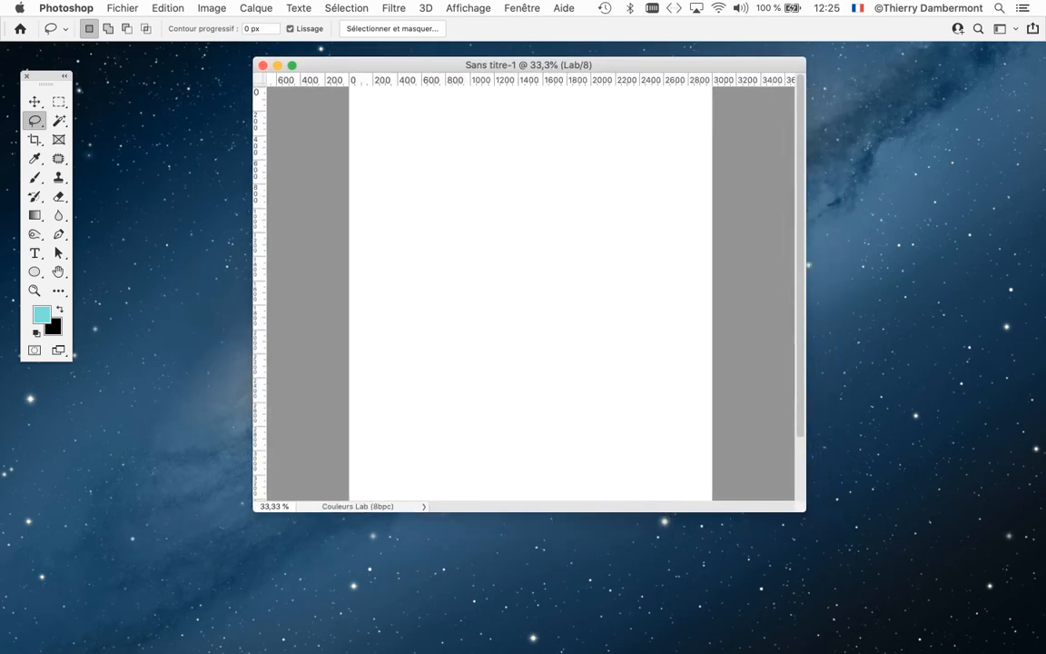
drag(46, 76, 108, 72)
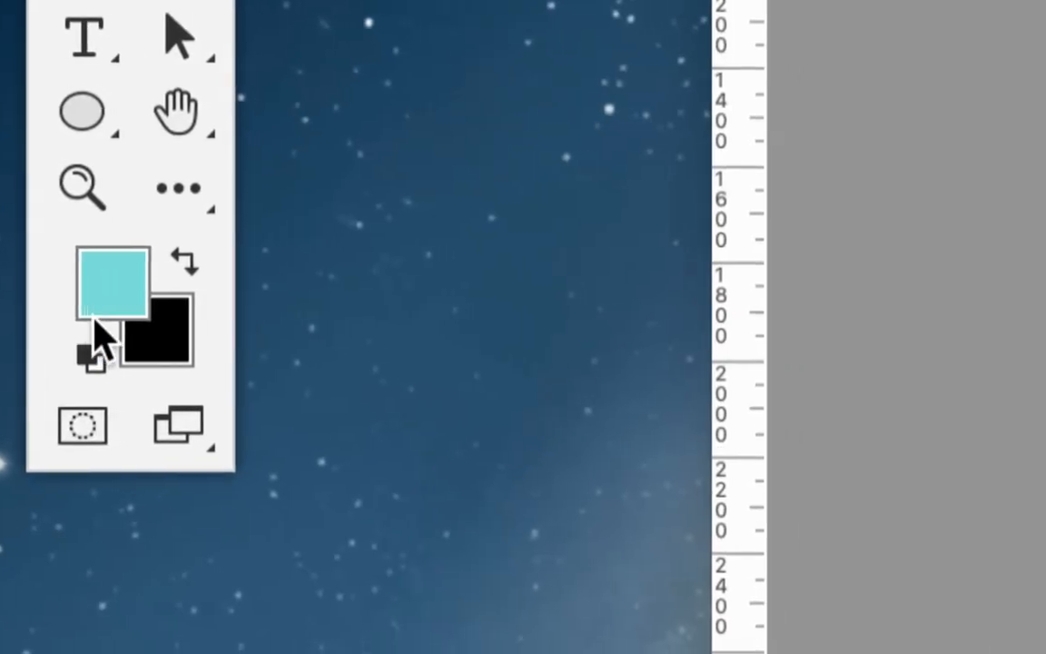
- Open the foreground color's picker to view its color values, and return to the color libraries
click(99, 313)
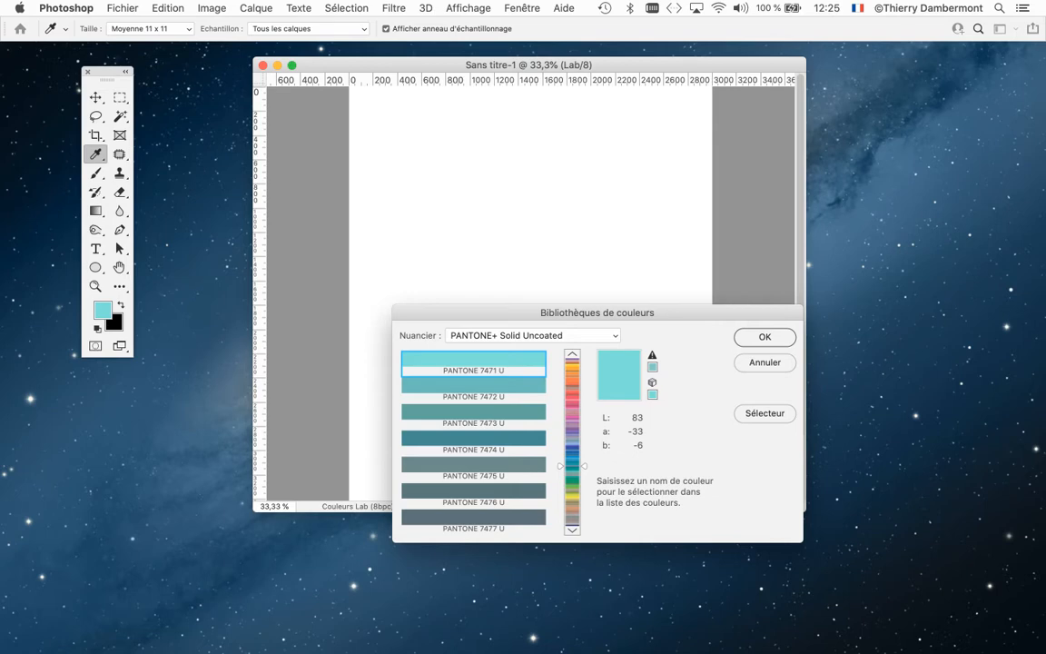
click(765, 413)
drag(669, 311, 802, 137)
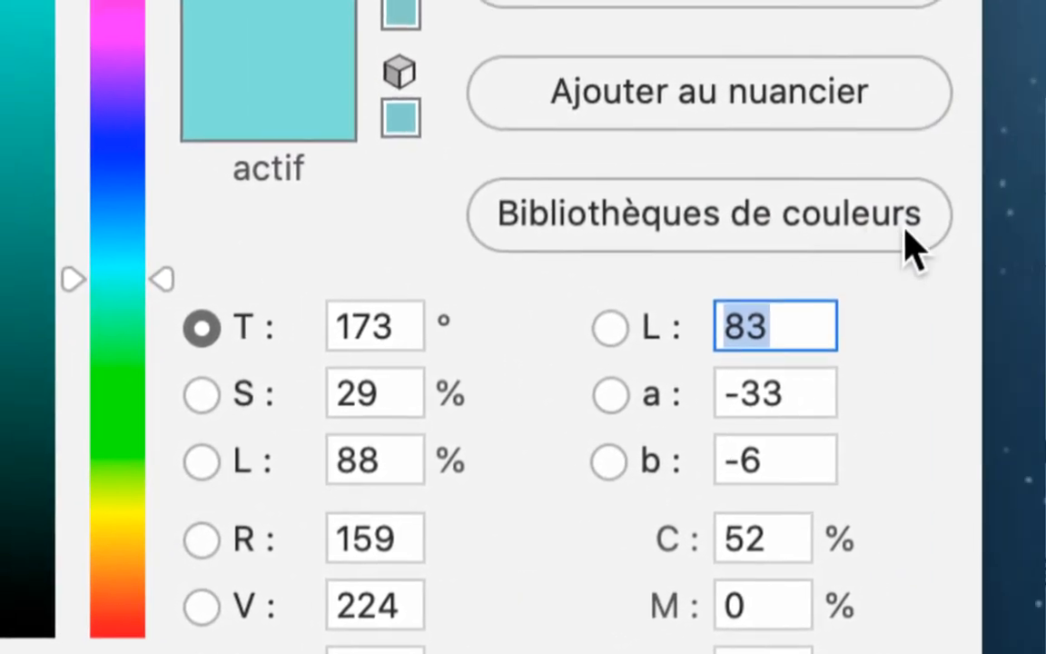
click(905, 233)
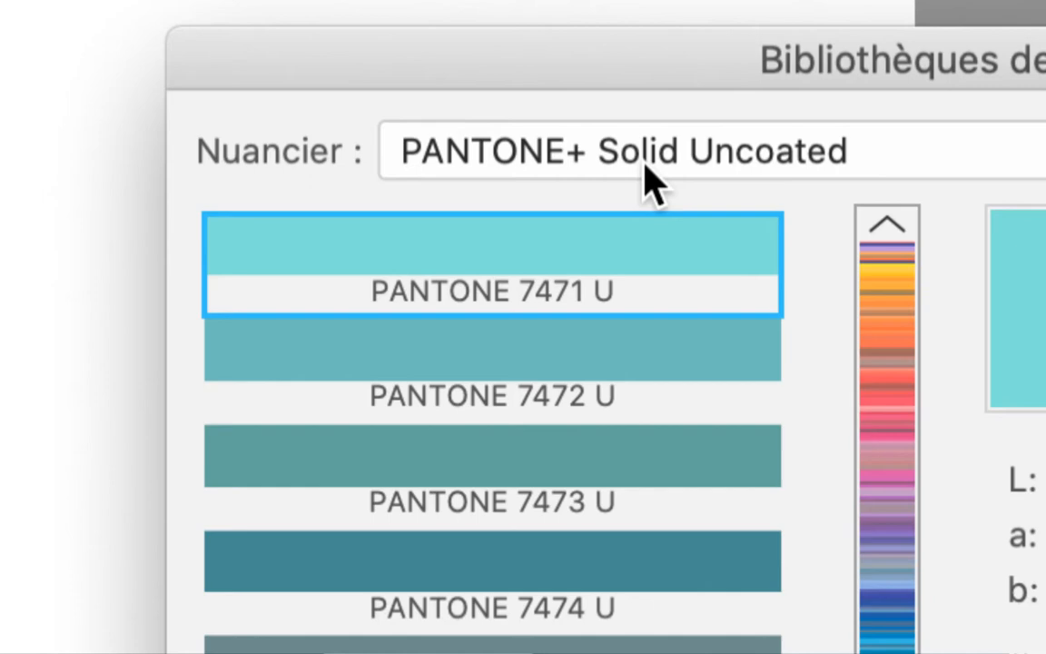
- Compare the PANTONE+ Solid Uncoated and Solid Coated color books and settle on PANTONE+ Solid Coated
click(652, 181)
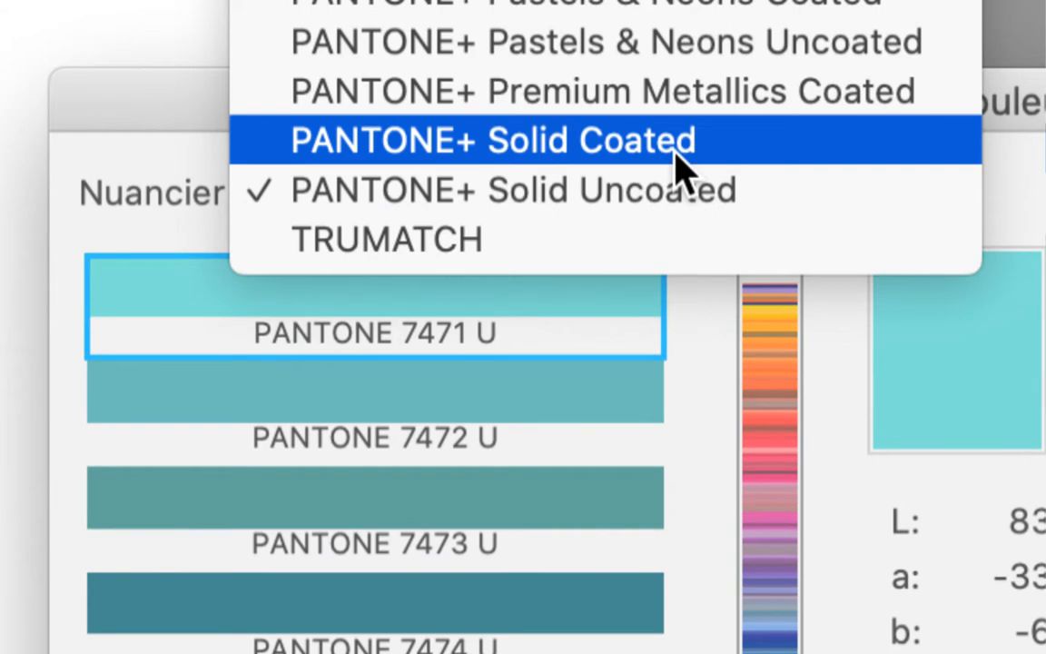
click(679, 163)
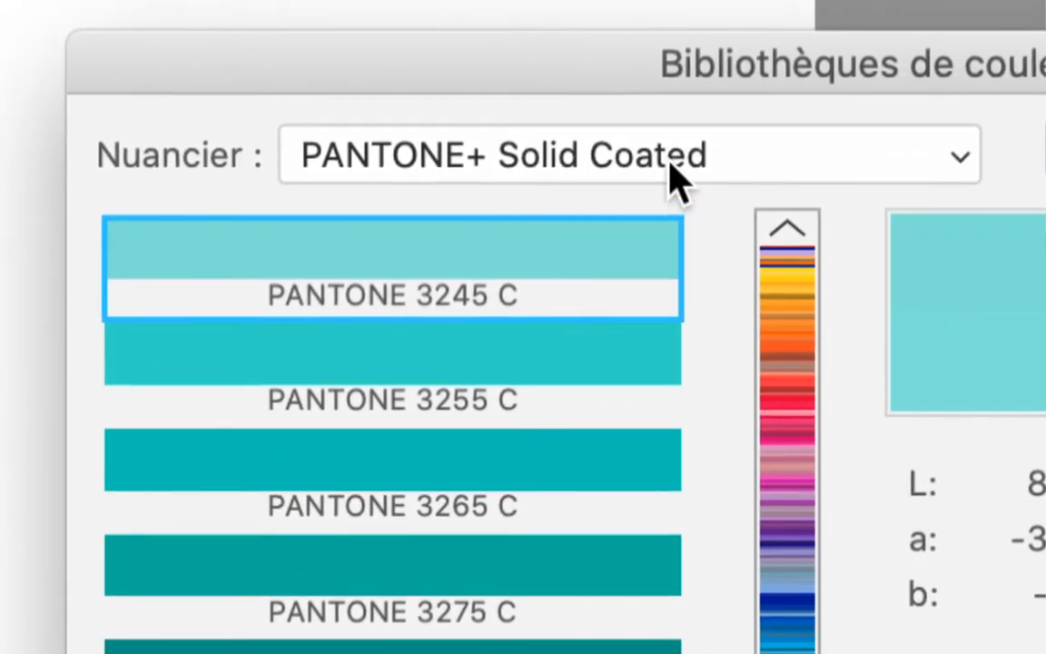
click(874, 170)
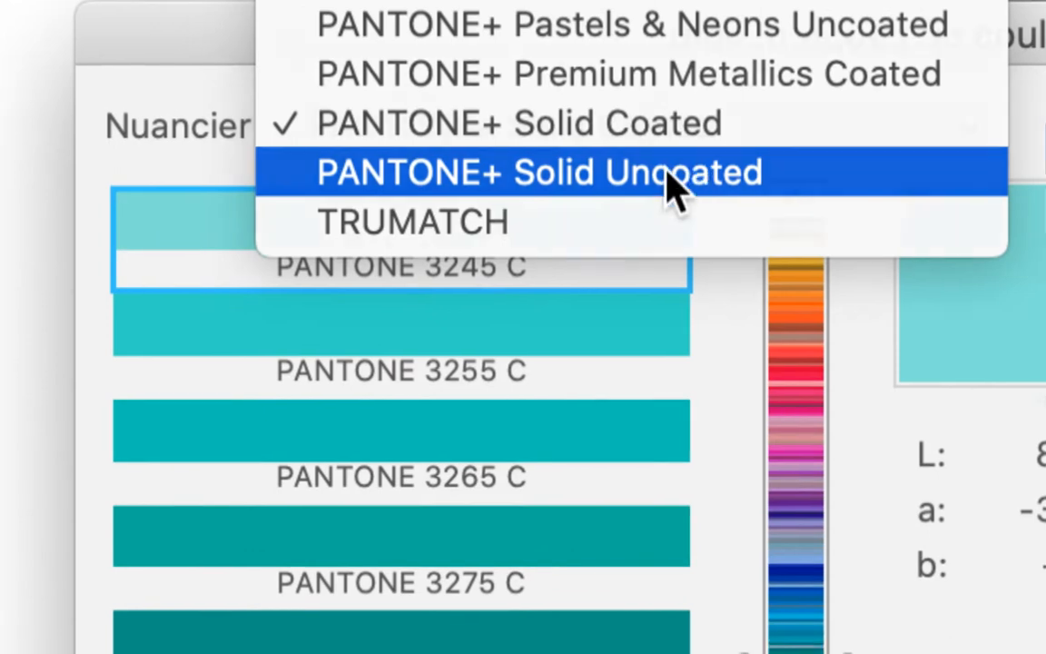
click(672, 195)
click(671, 156)
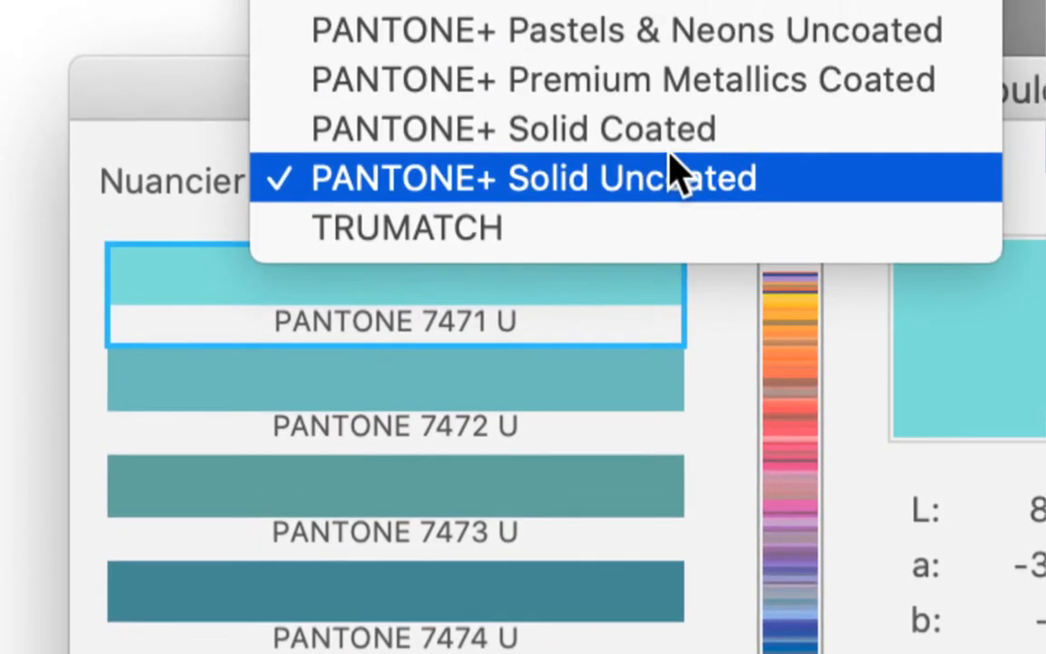
click(674, 160)
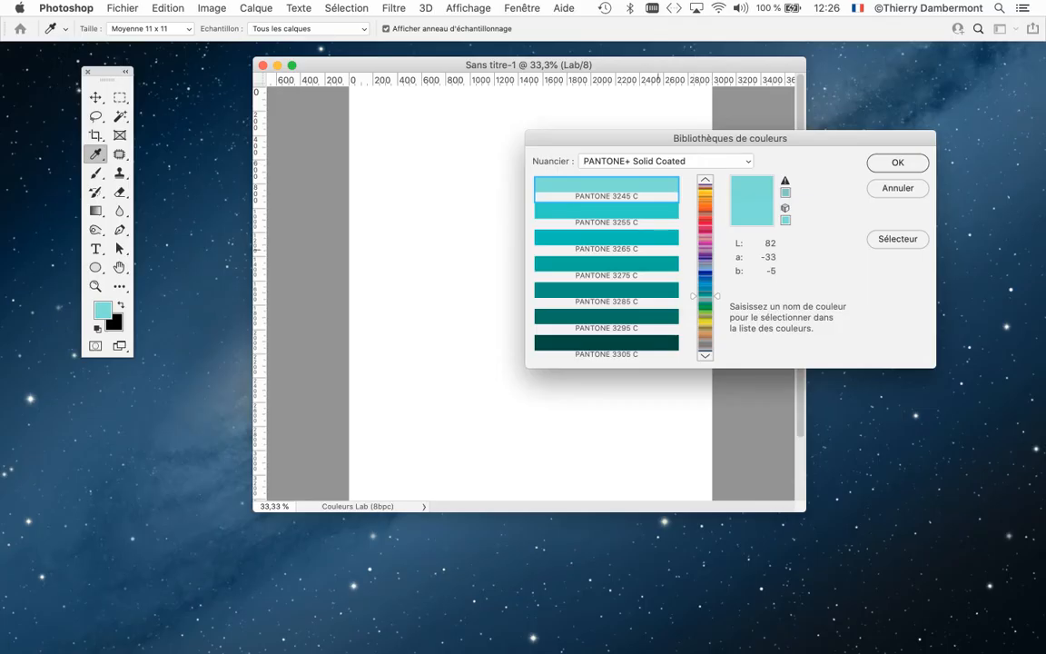
- Browse to the greens in the color book and set PANTONE 7480 C as the foreground color
drag(705, 296, 711, 277)
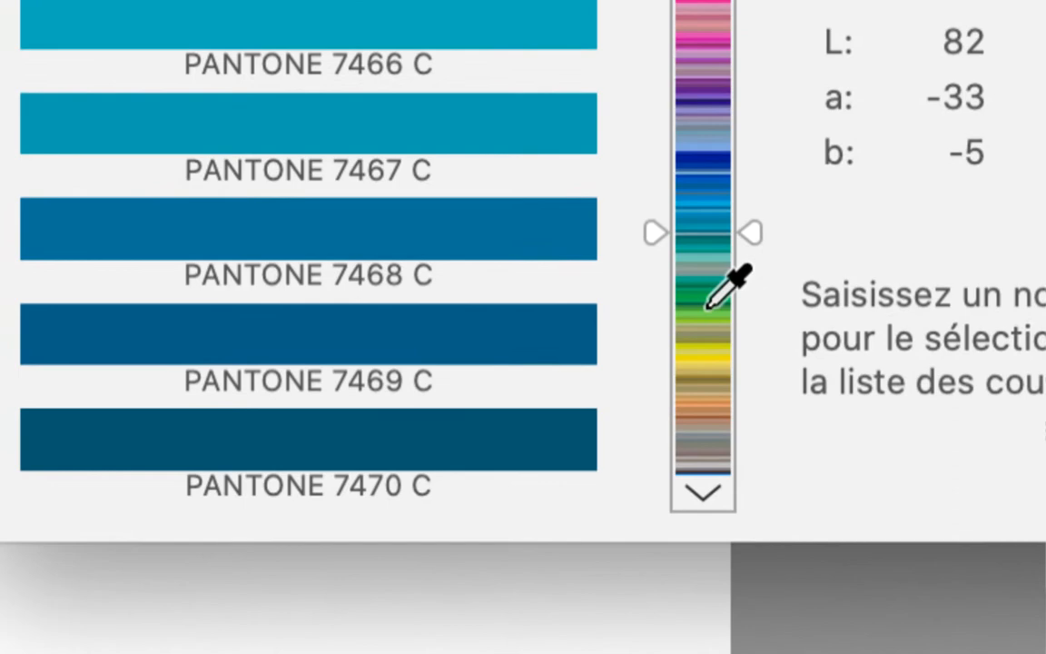
click(700, 365)
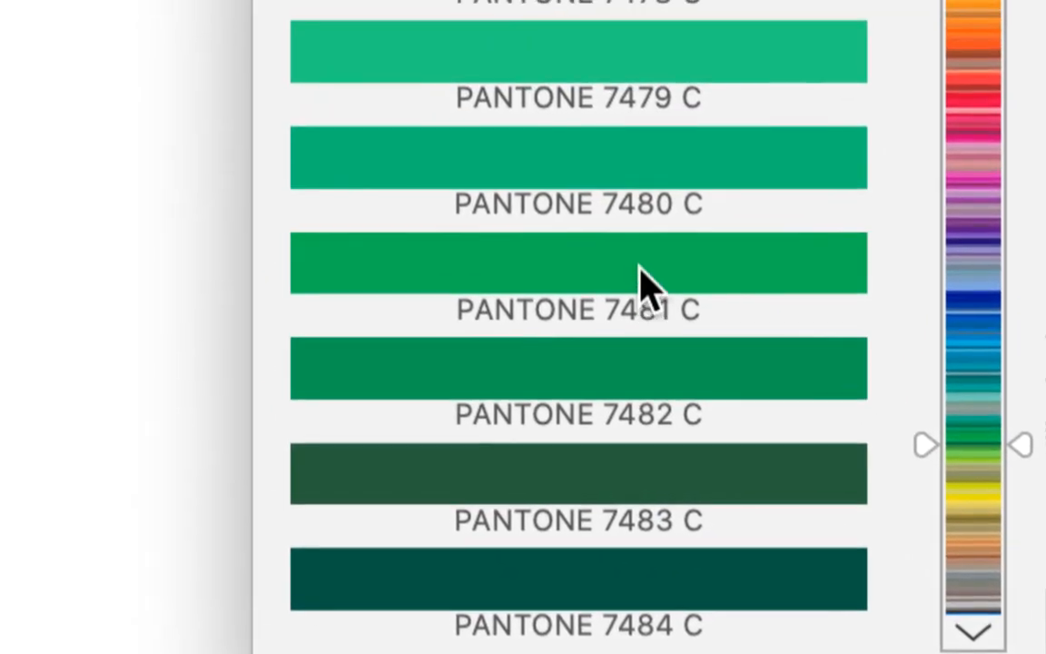
click(420, 160)
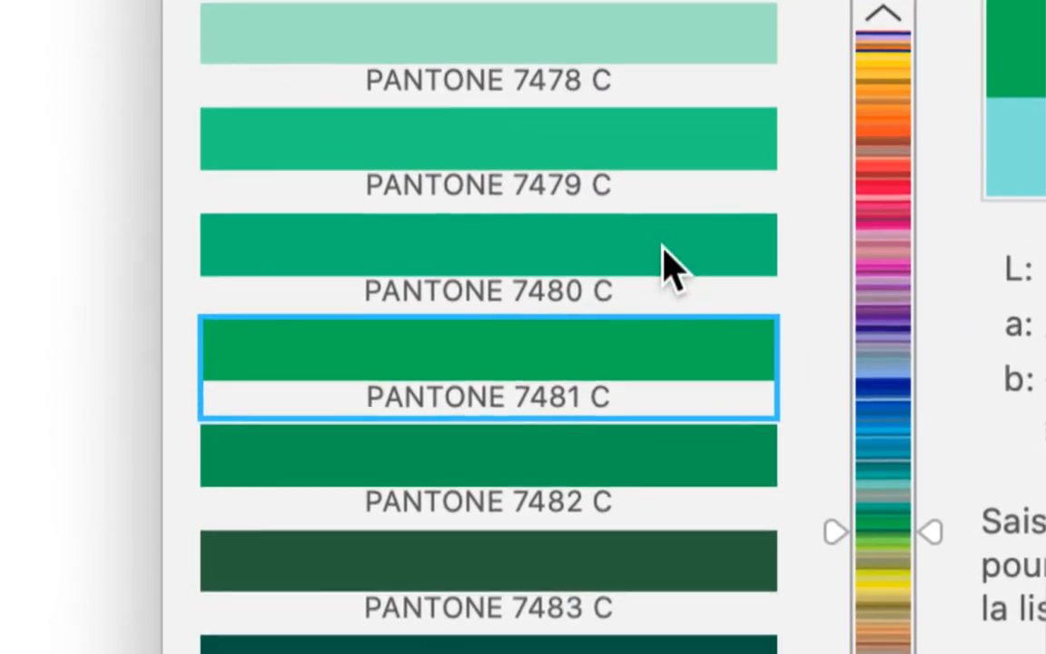
click(667, 164)
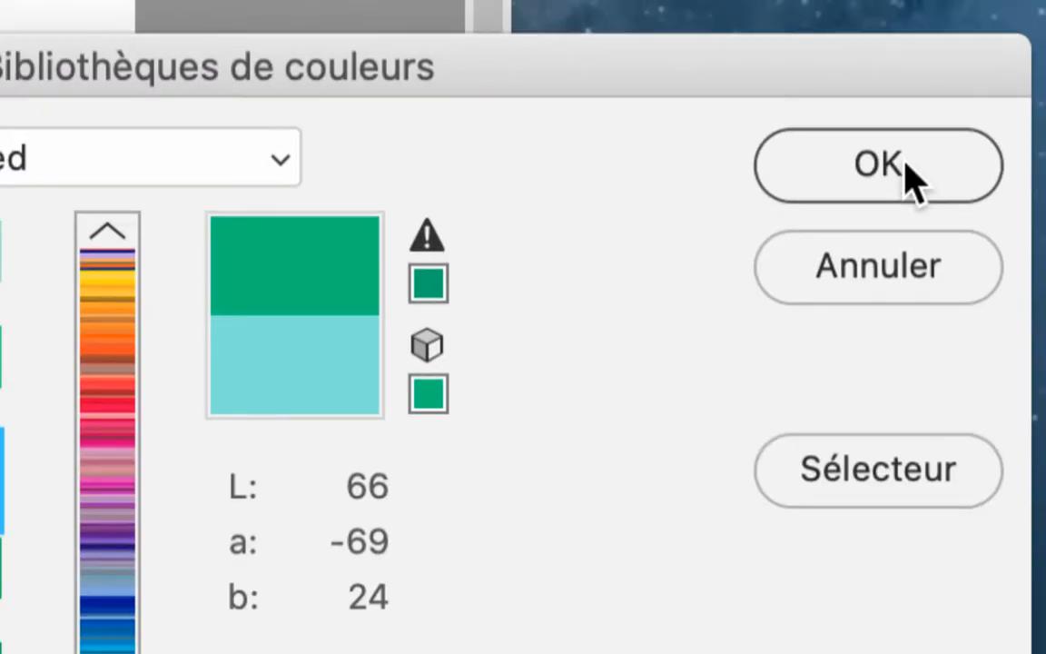
click(903, 169)
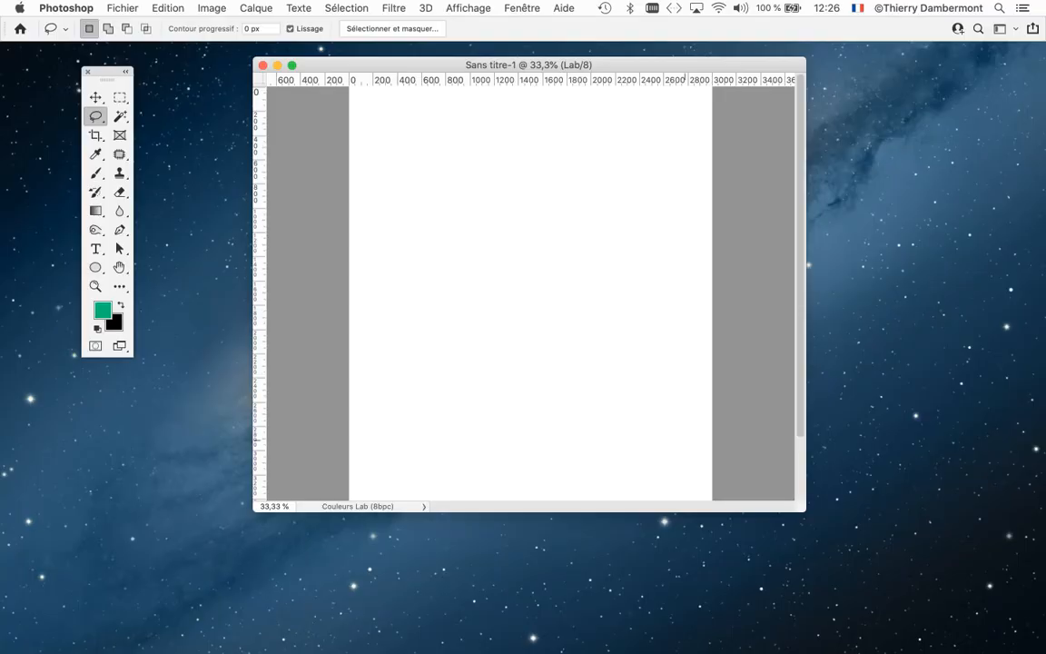
- Enlarge the document window to show the whole page and fill the page with the green foreground color at 100% opacity
drag(804, 510, 732, 611)
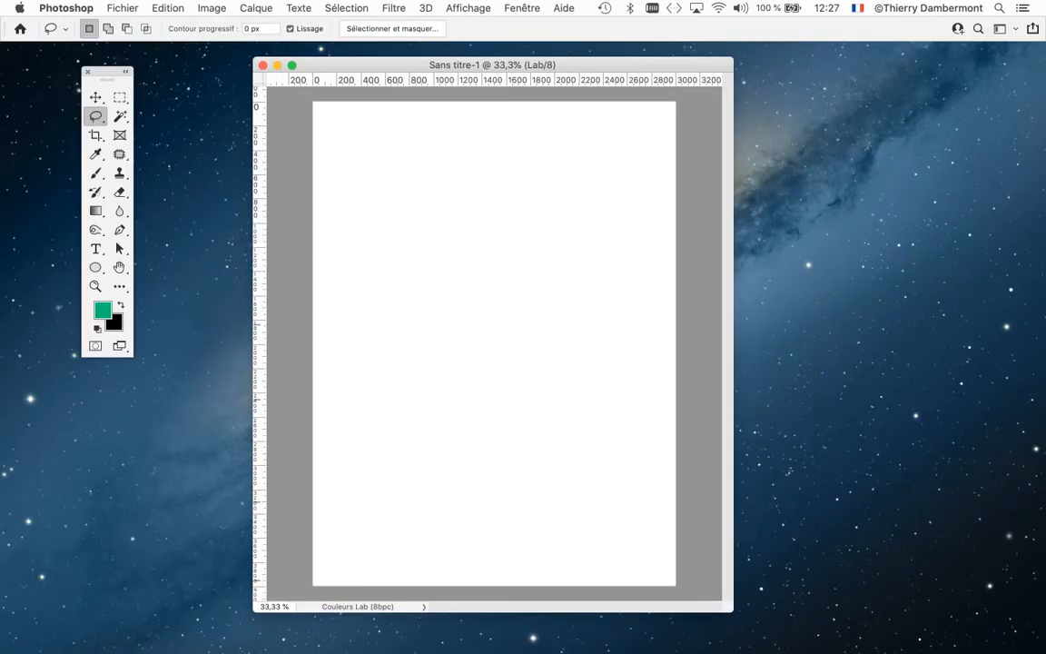
drag(563, 64, 498, 60)
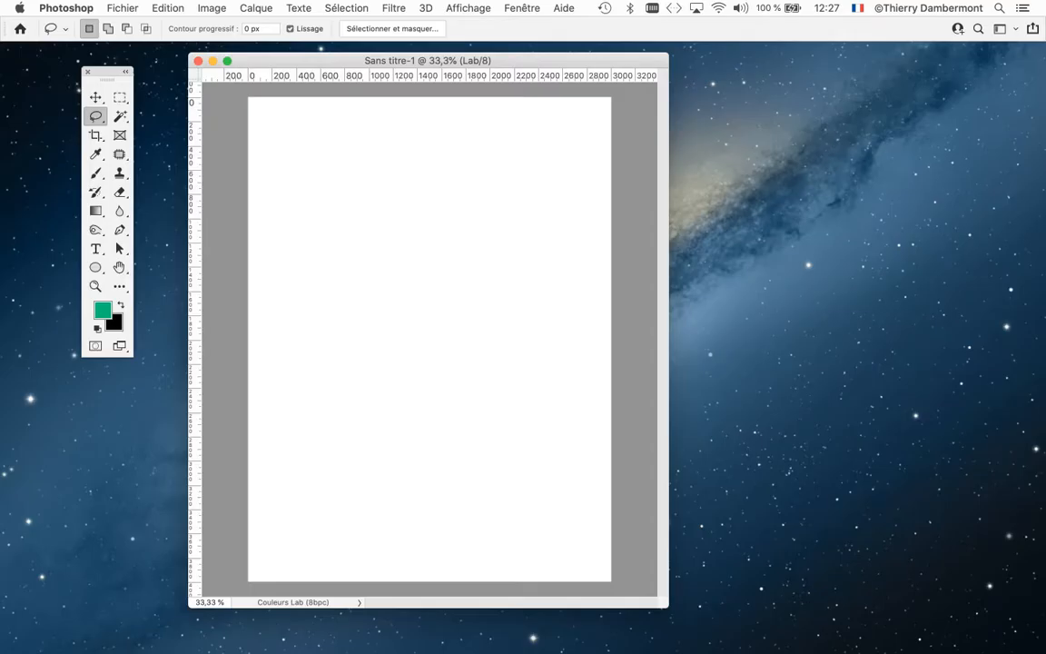
click(168, 8)
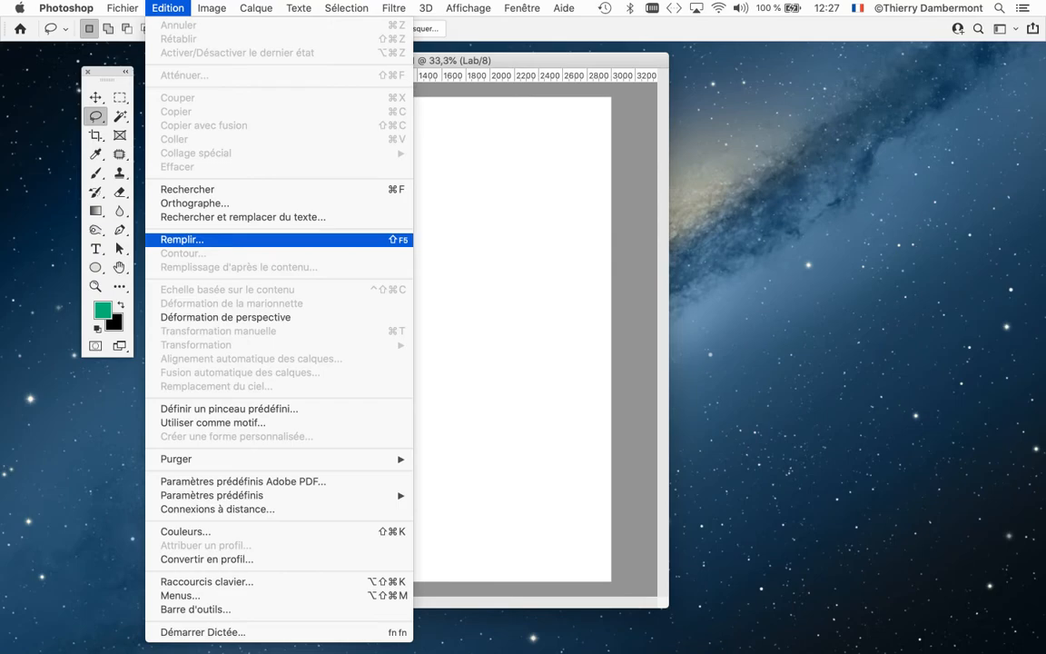
key(Return)
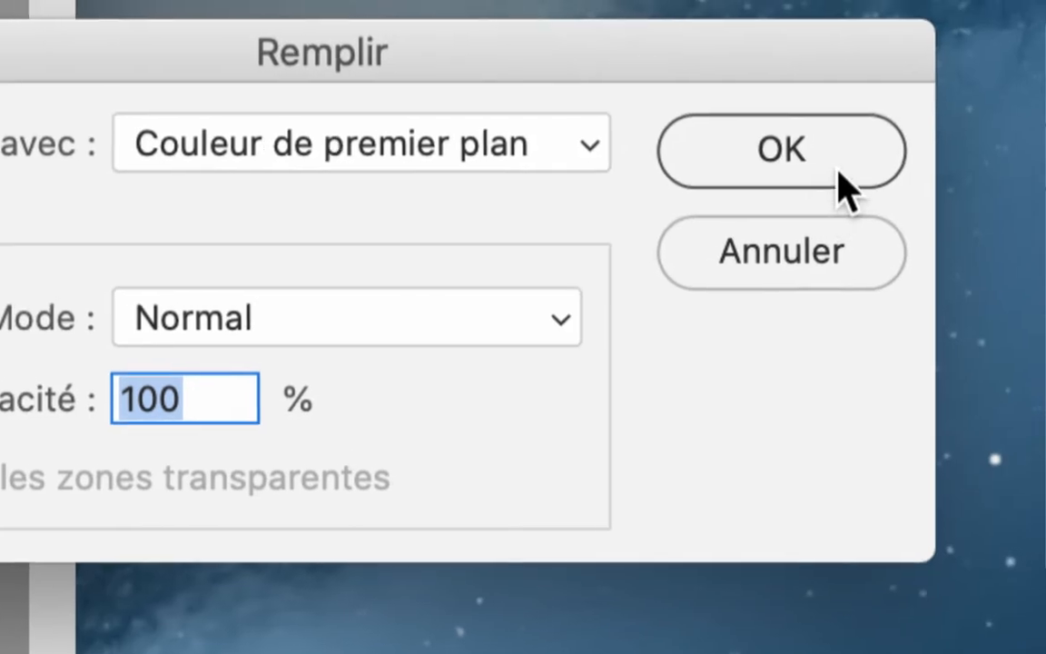
click(834, 169)
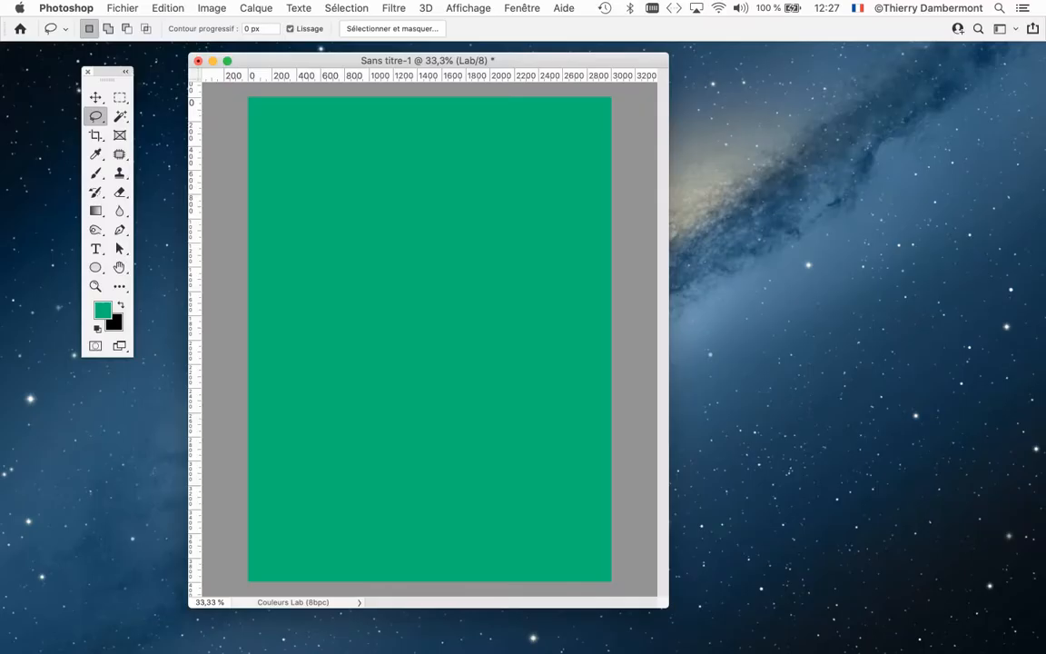
- Display the Info panel floating next to the green page and examine the fill's Lab and CMYK values
drag(107, 71, 59, 62)
drag(254, 61, 183, 62)
click(468, 8)
mouse_move(522, 8)
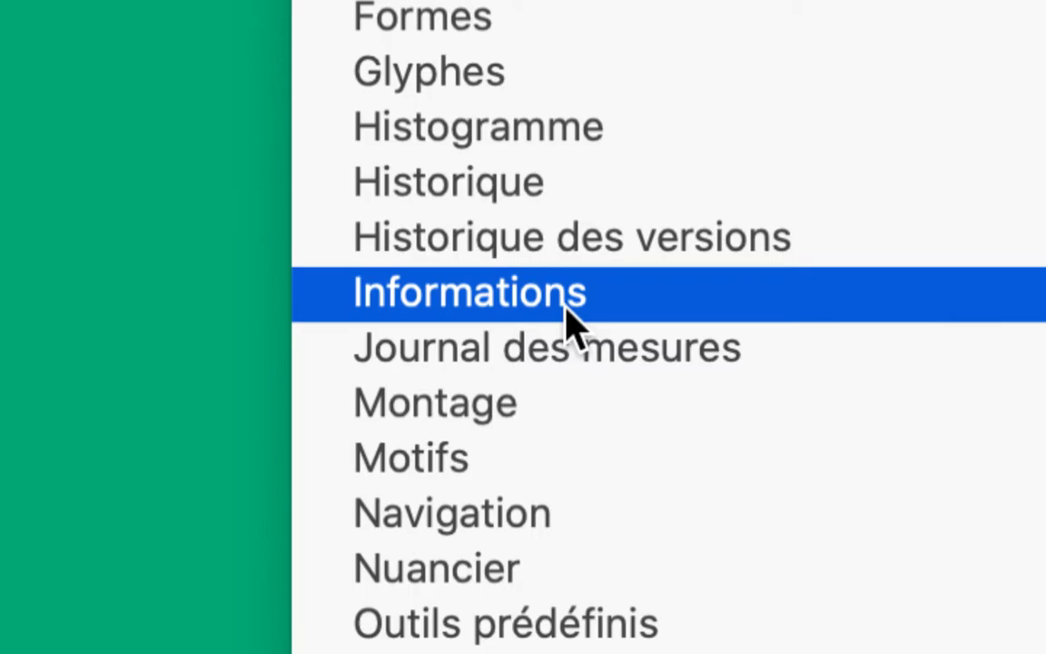
click(571, 313)
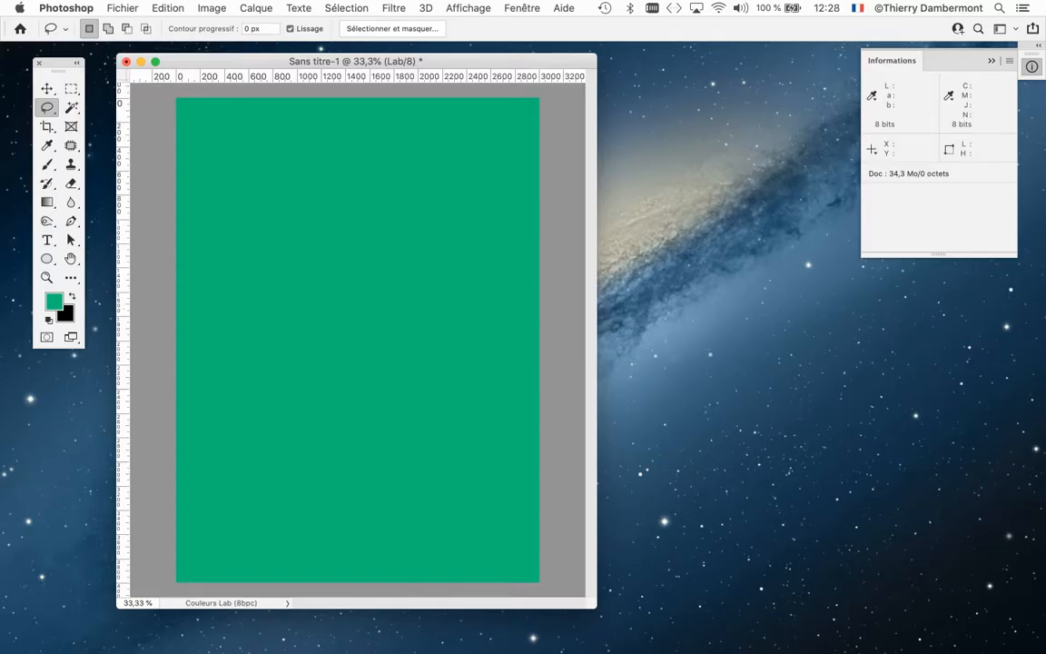
drag(892, 60, 523, 170)
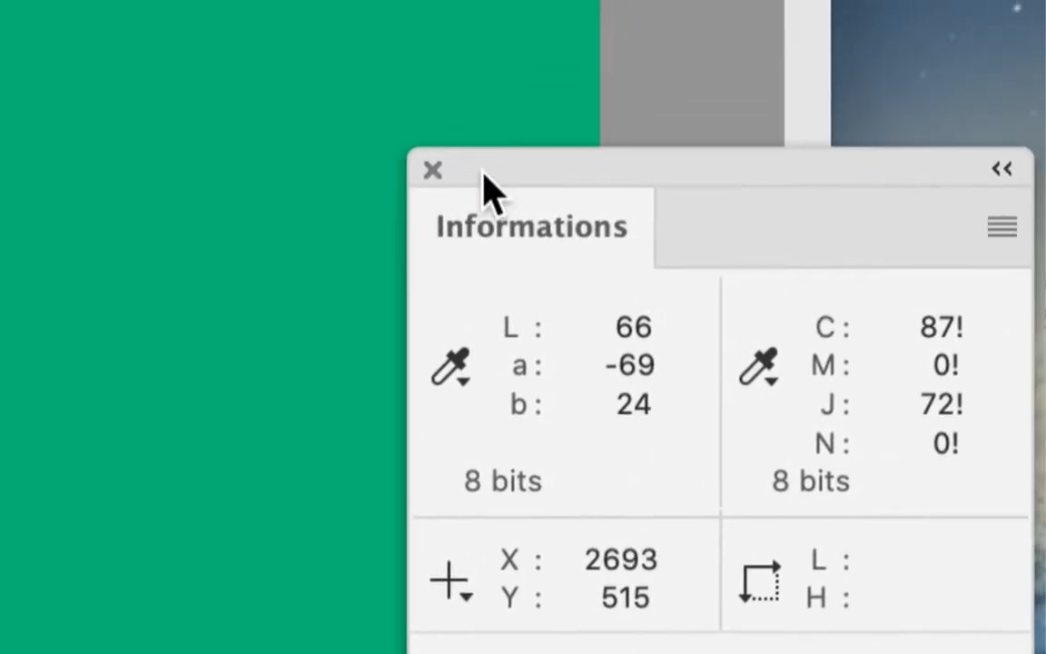
drag(474, 163, 357, 204)
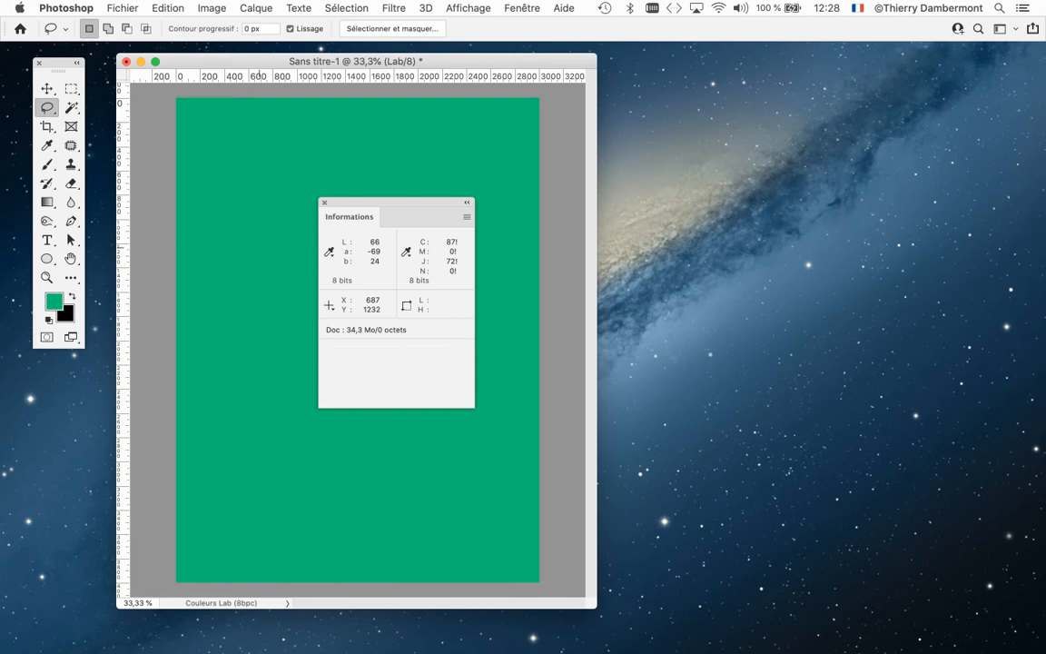
drag(365, 200, 531, 137)
- Start a conversion of the Lab document to another profile and set Adobe RGB (1998) as the destination profile
click(168, 8)
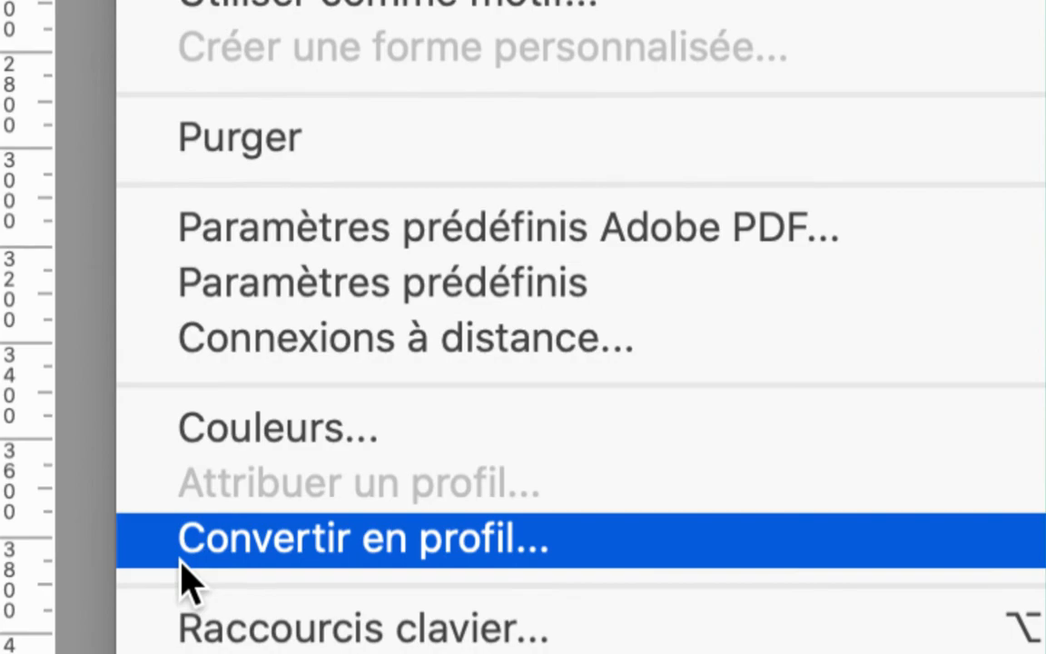
click(181, 555)
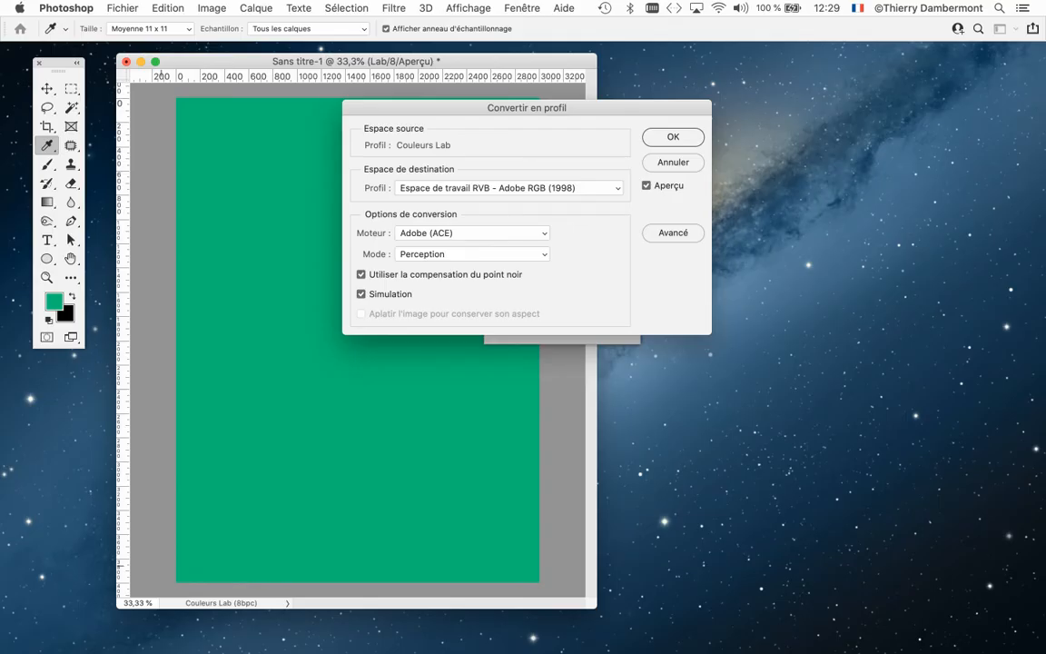
drag(527, 107, 836, 79)
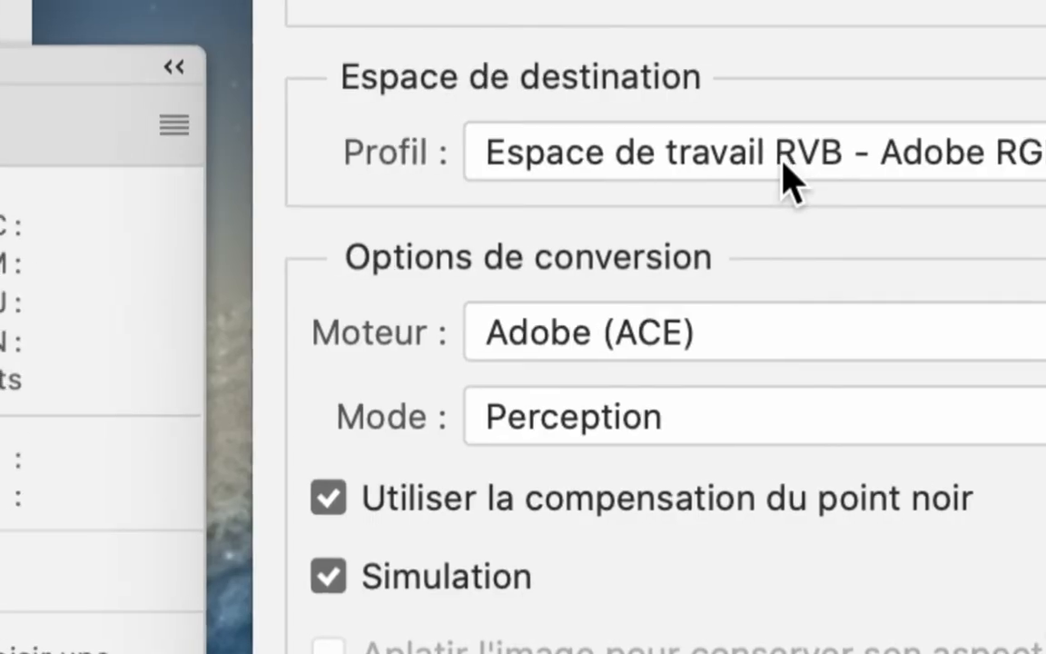
click(785, 160)
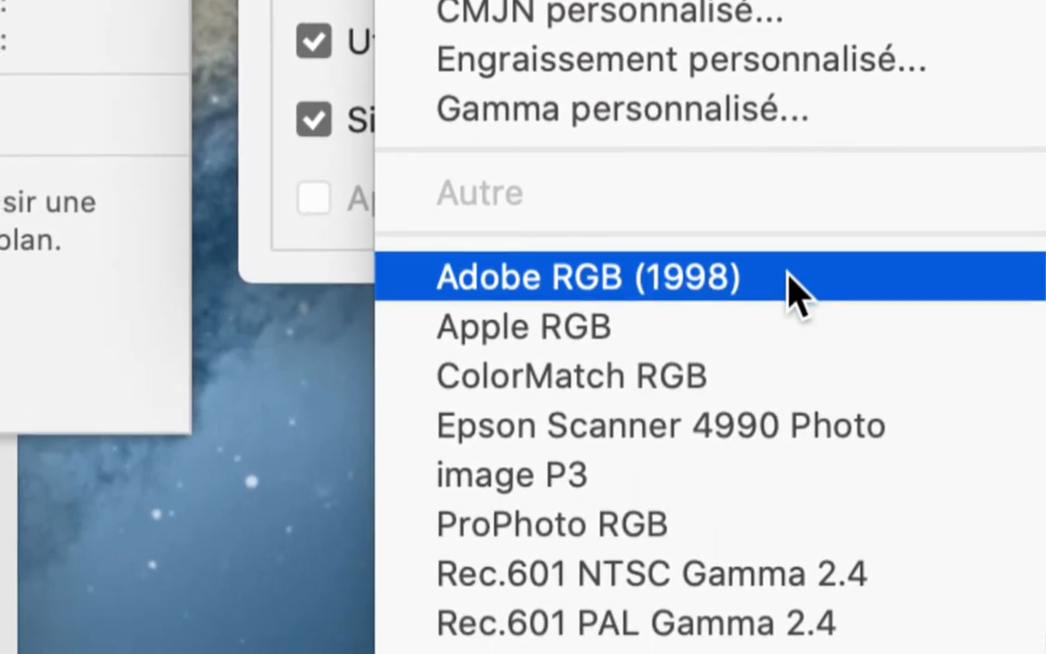
click(788, 277)
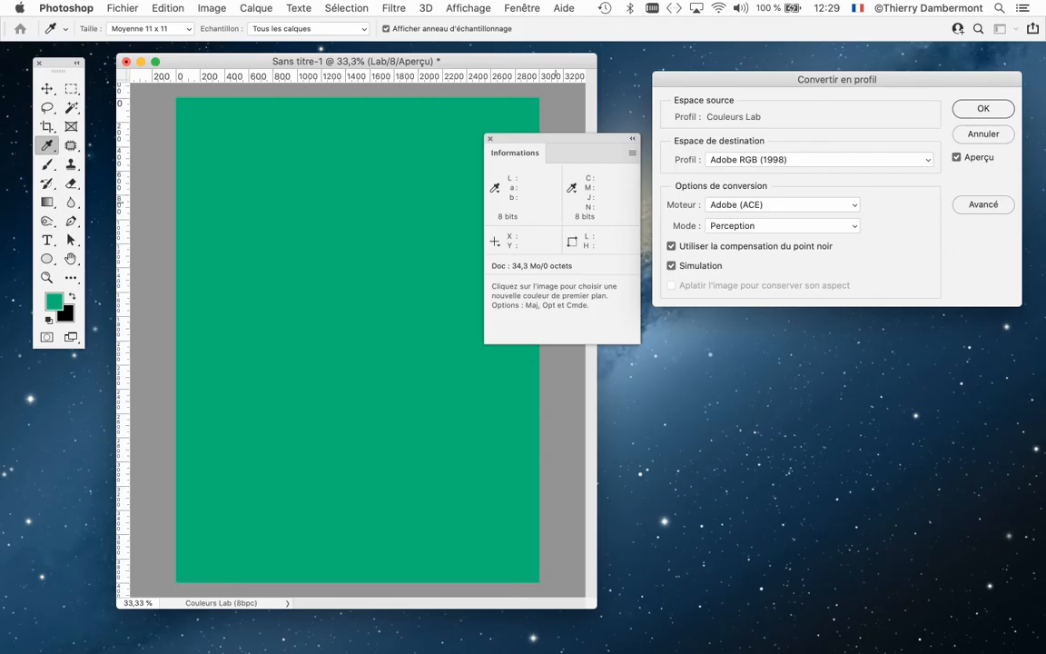
drag(772, 80, 702, 95)
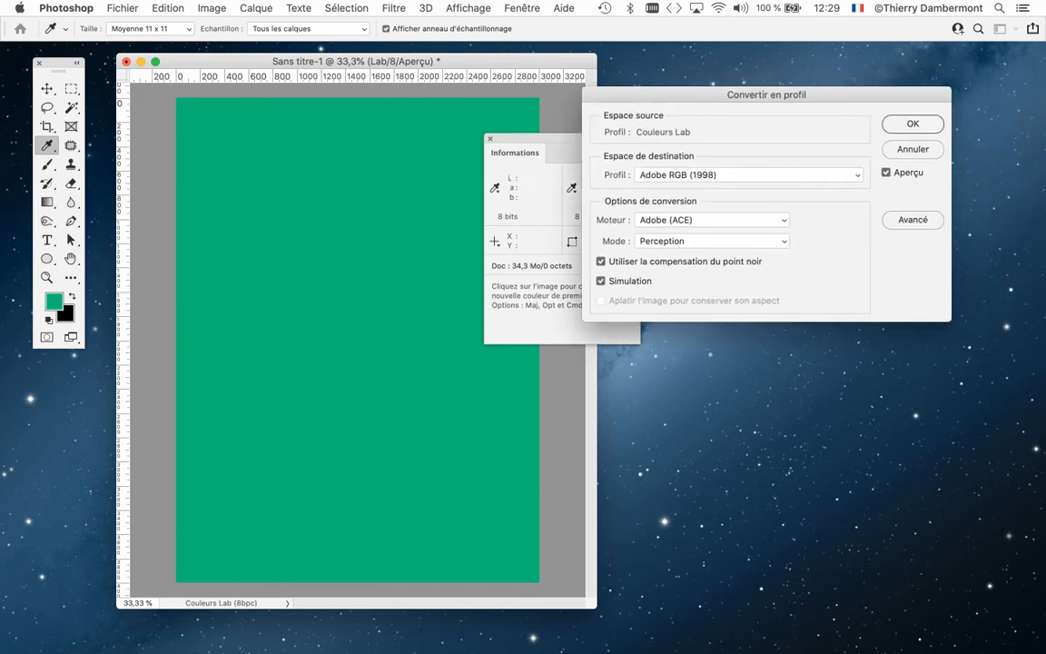
drag(771, 94, 863, 137)
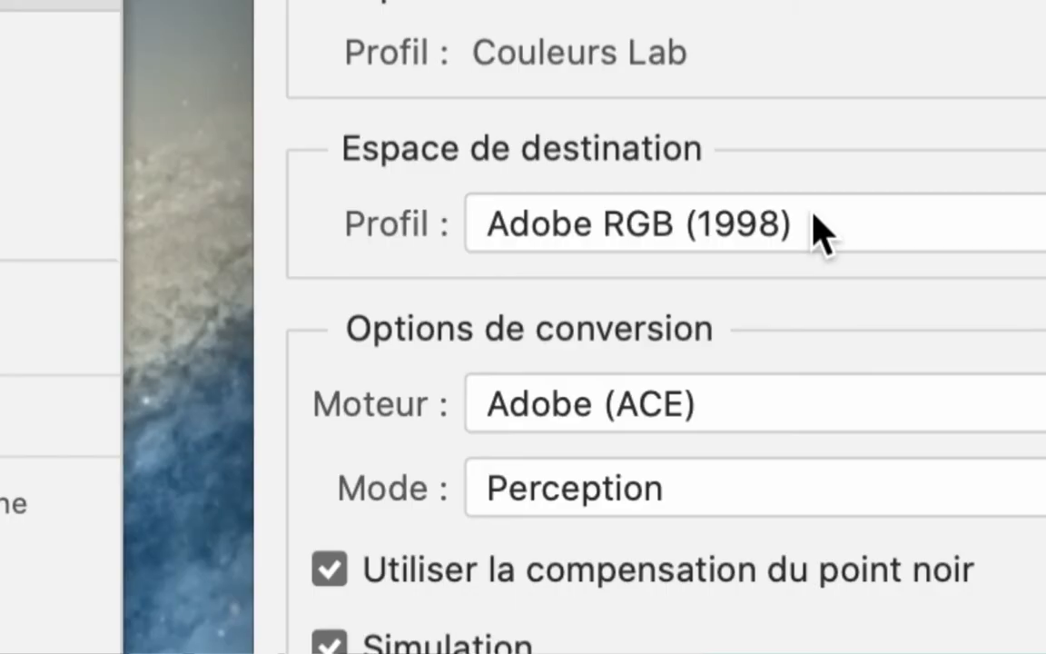
- Preview the conversion with sRGB IEC61966-2.1 as destination profile, placing the conversion dialog level with the top of the document window
click(822, 228)
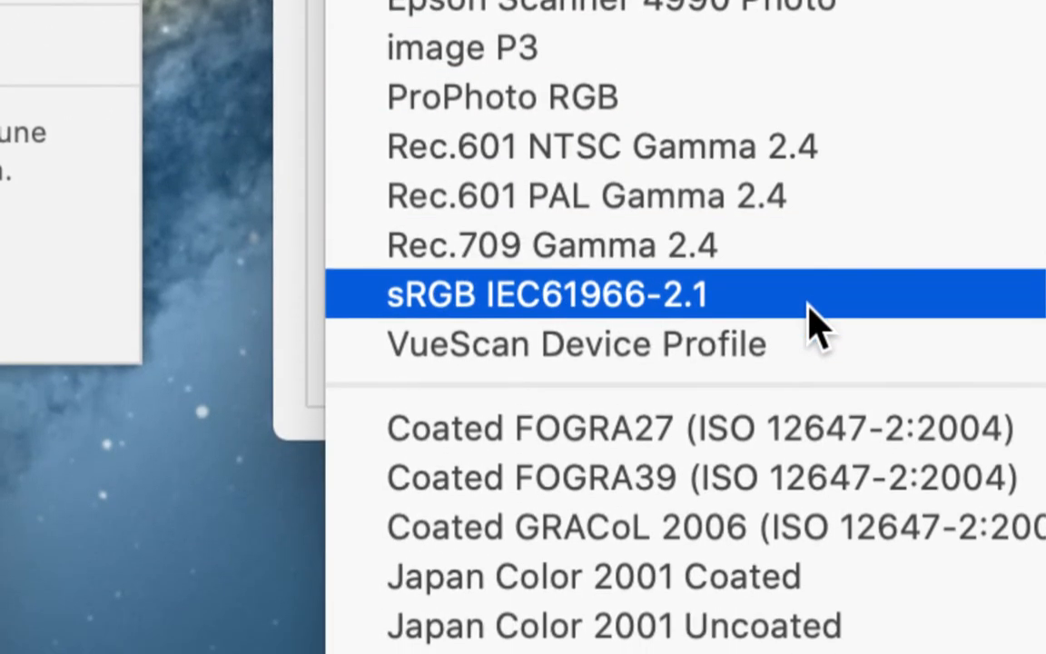
click(811, 322)
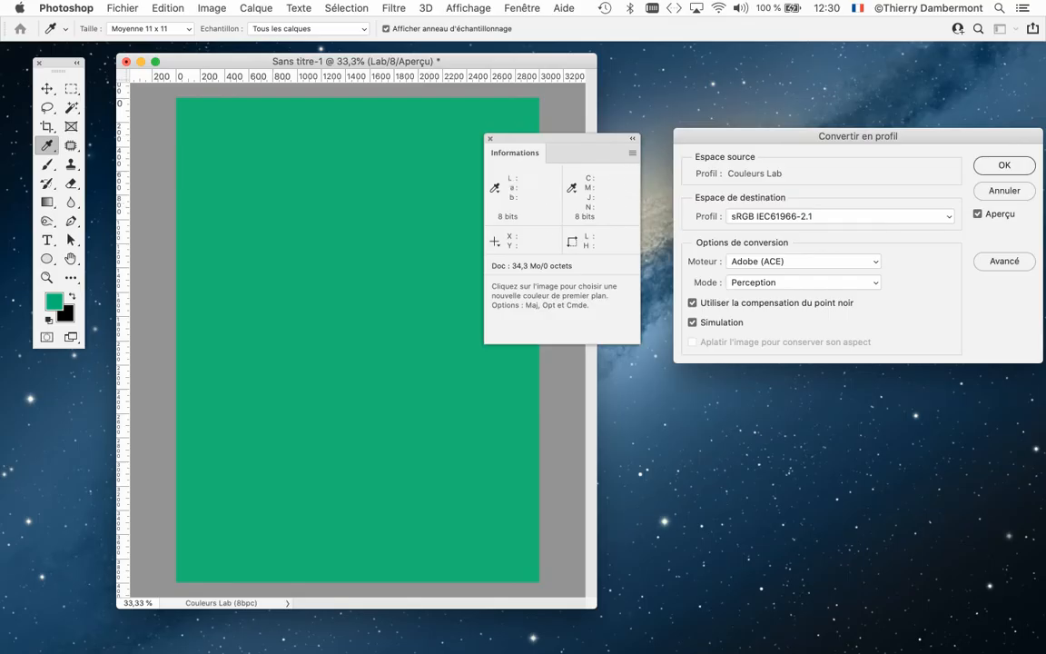
drag(817, 137, 774, 62)
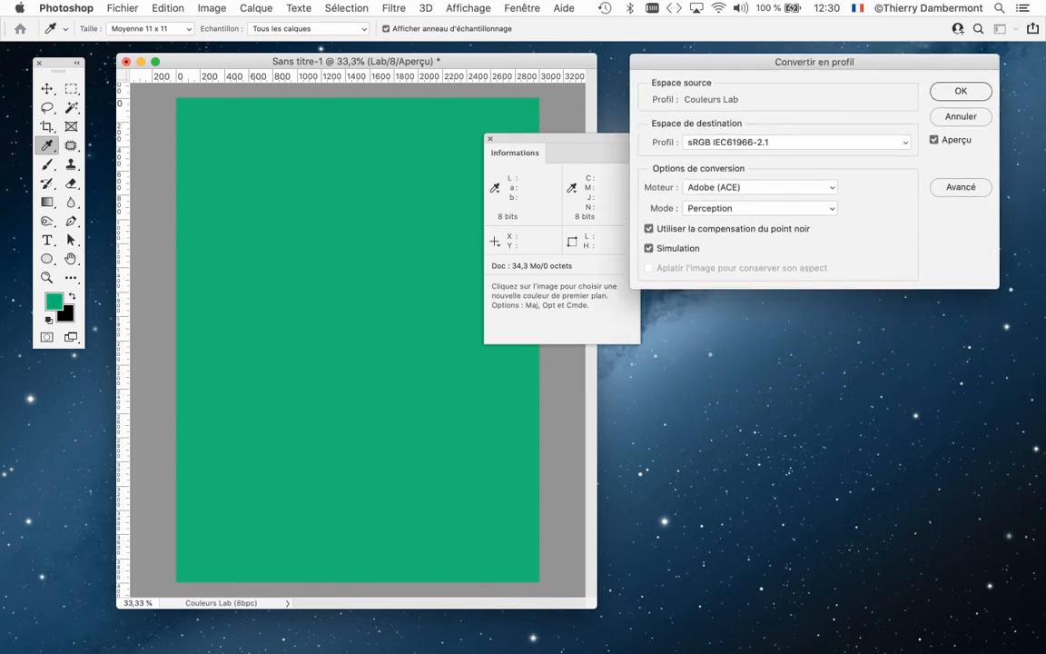
- Change the destination profile to Euroscale Coated v2 to preview the green, and move the Info panel onto the page
click(797, 142)
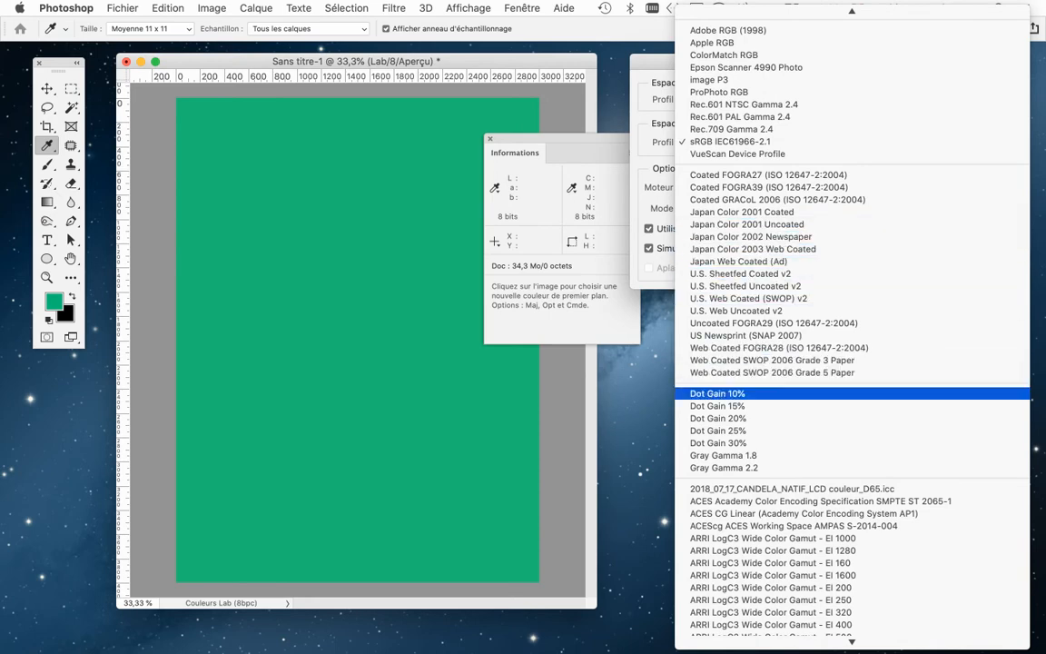
scroll(853, 390, down, 10)
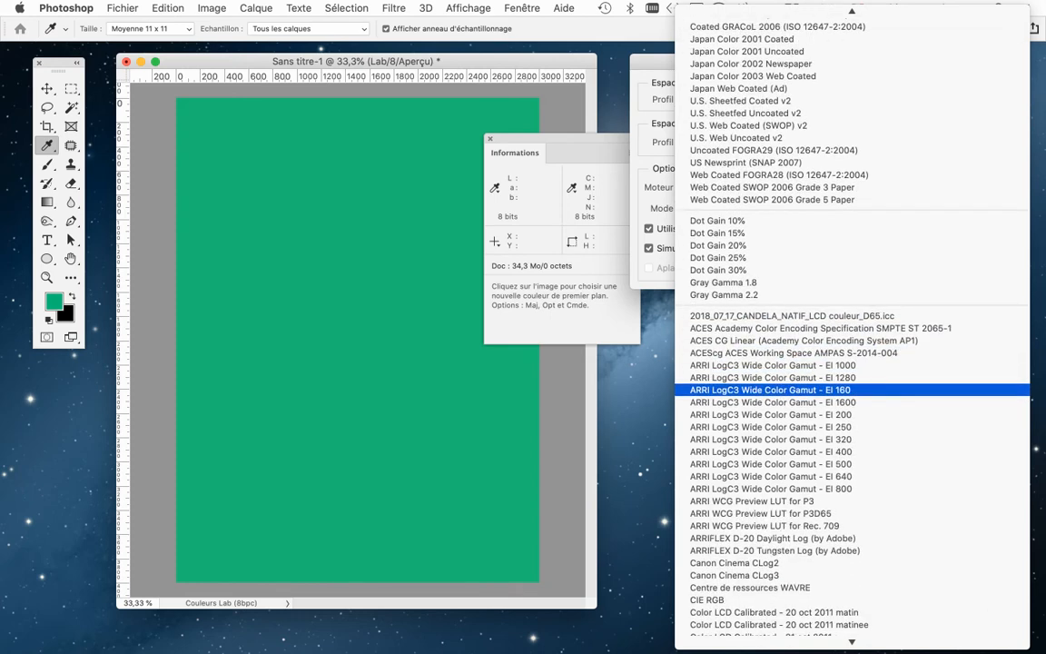
scroll(853, 391, down, 10)
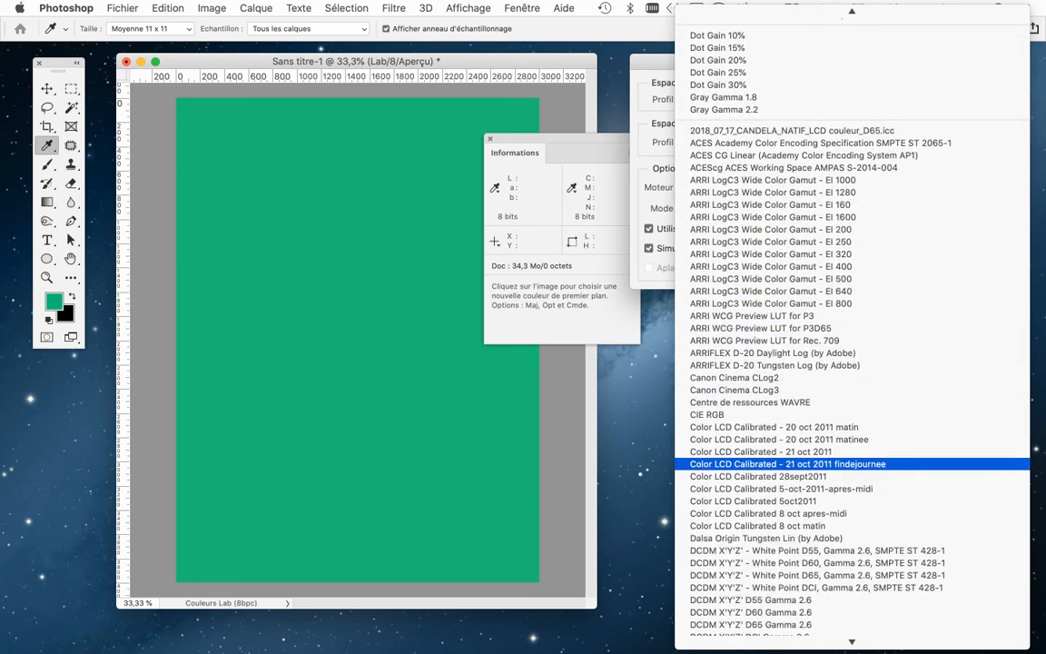
scroll(853, 463, down, 15)
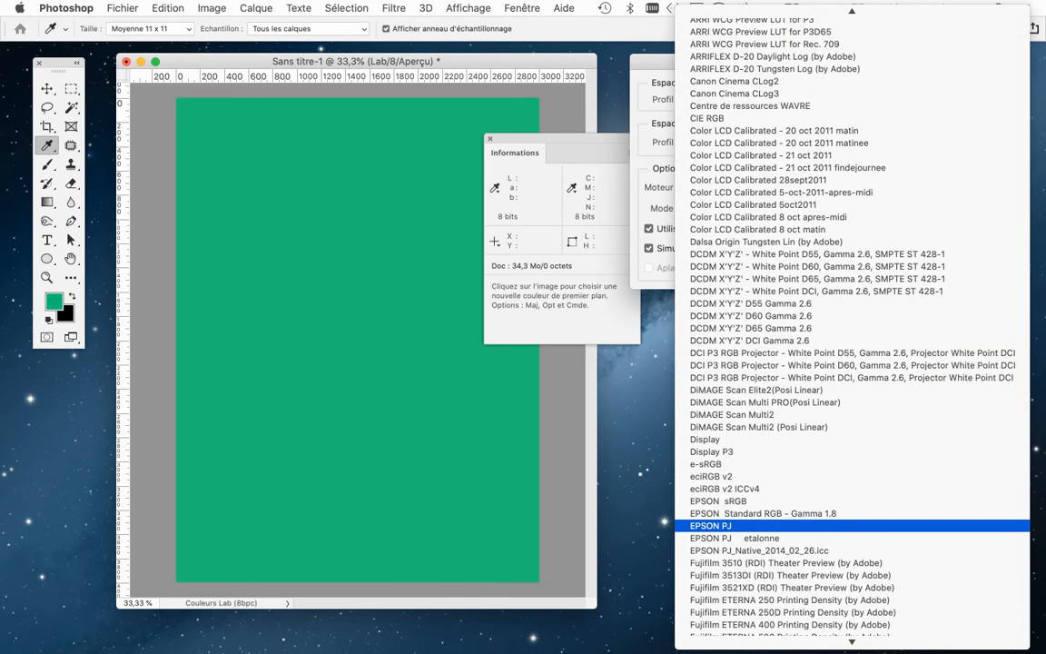
scroll(853, 497, down, 7)
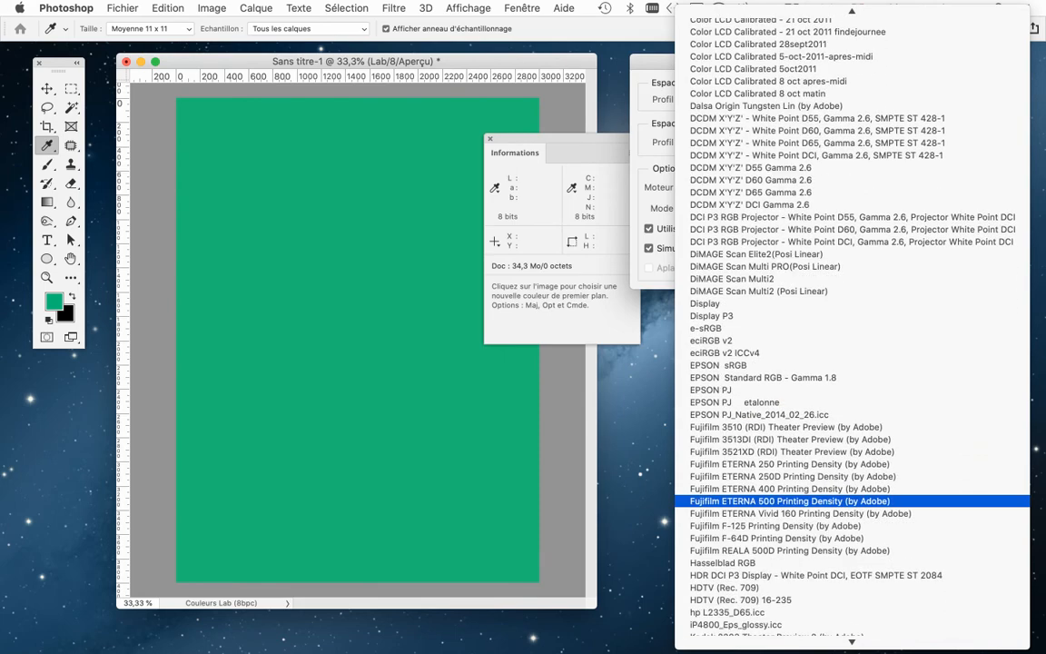
scroll(854, 506, down, 18)
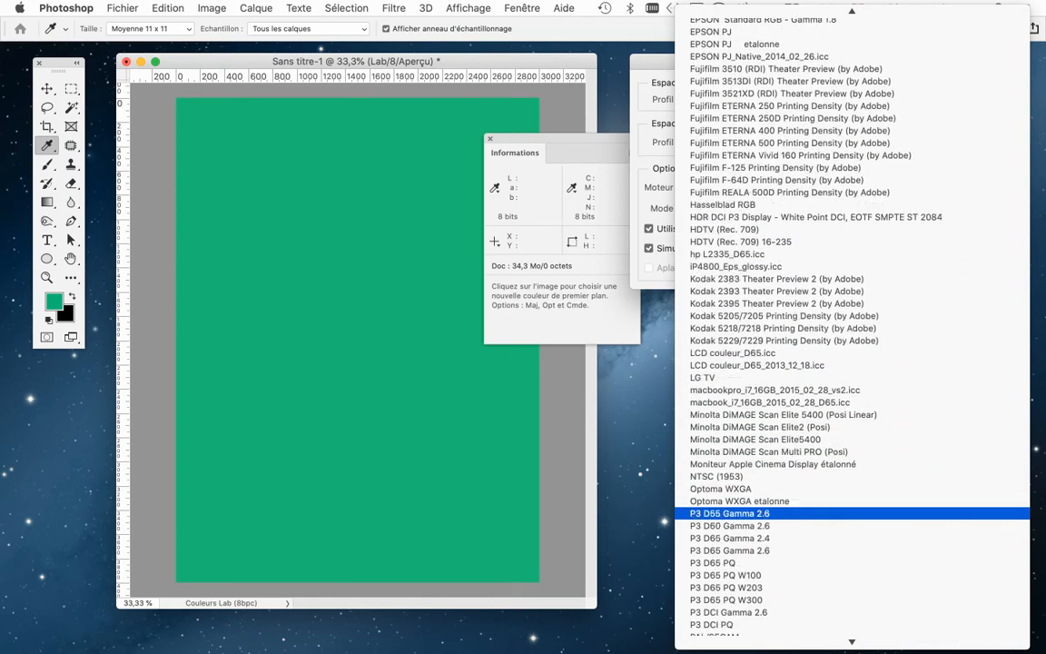
scroll(853, 513, down, 20)
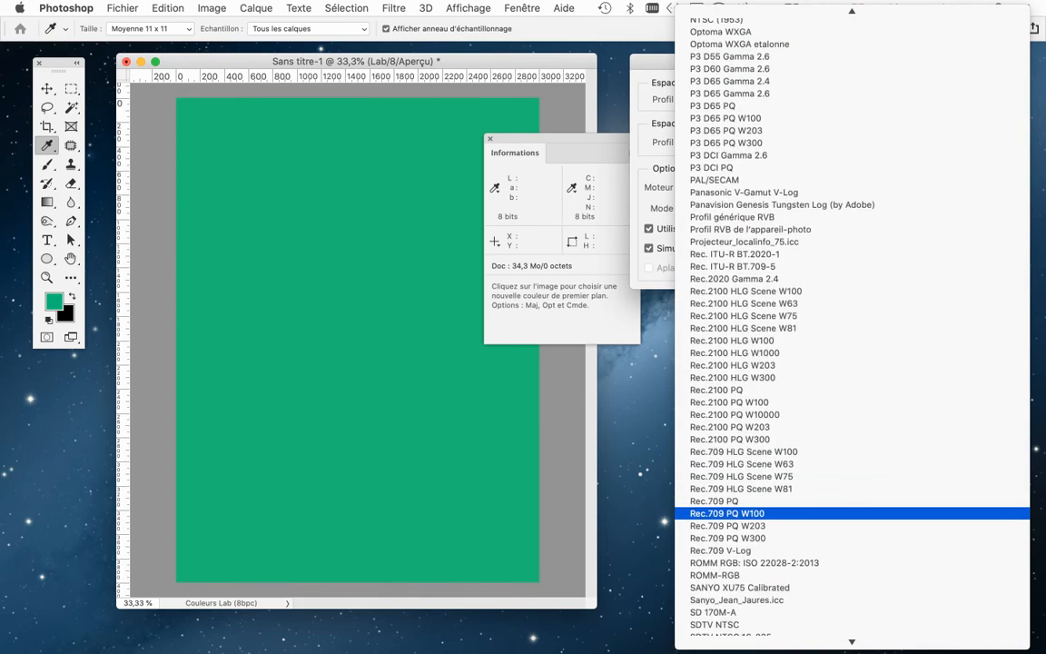
scroll(853, 519, down, 20)
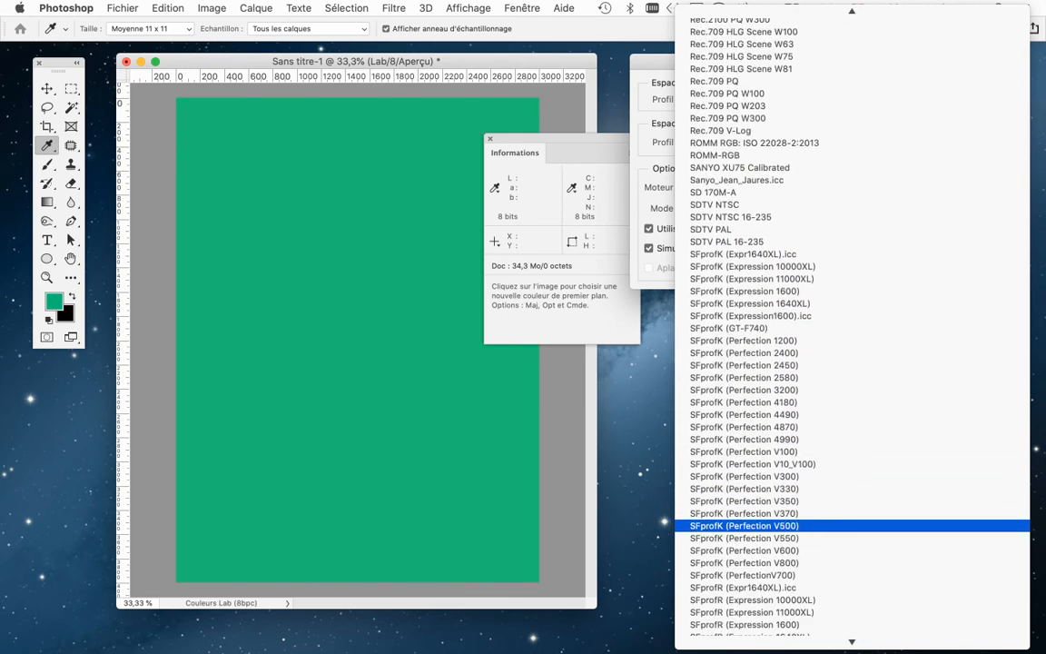
scroll(854, 524, down, 20)
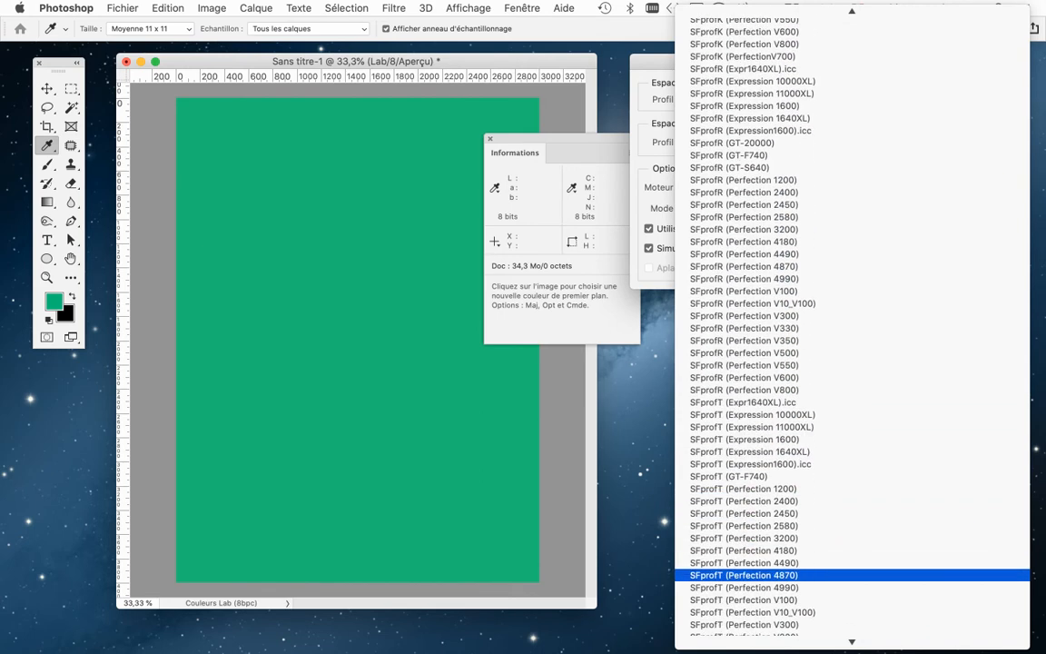
scroll(853, 574, down, 19)
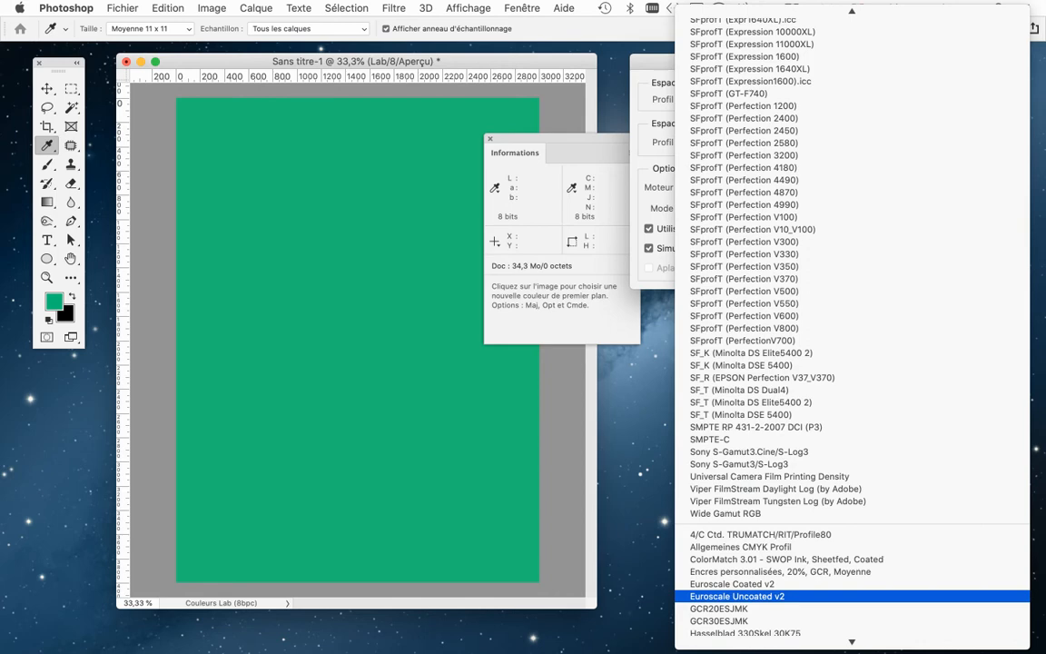
scroll(854, 595, down, 5)
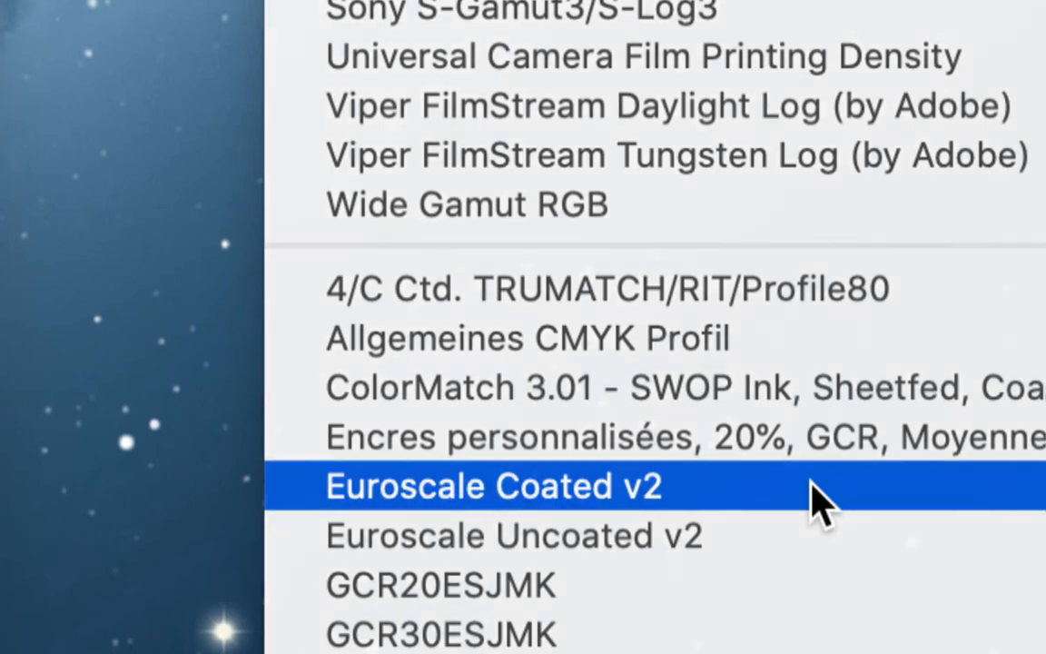
click(820, 497)
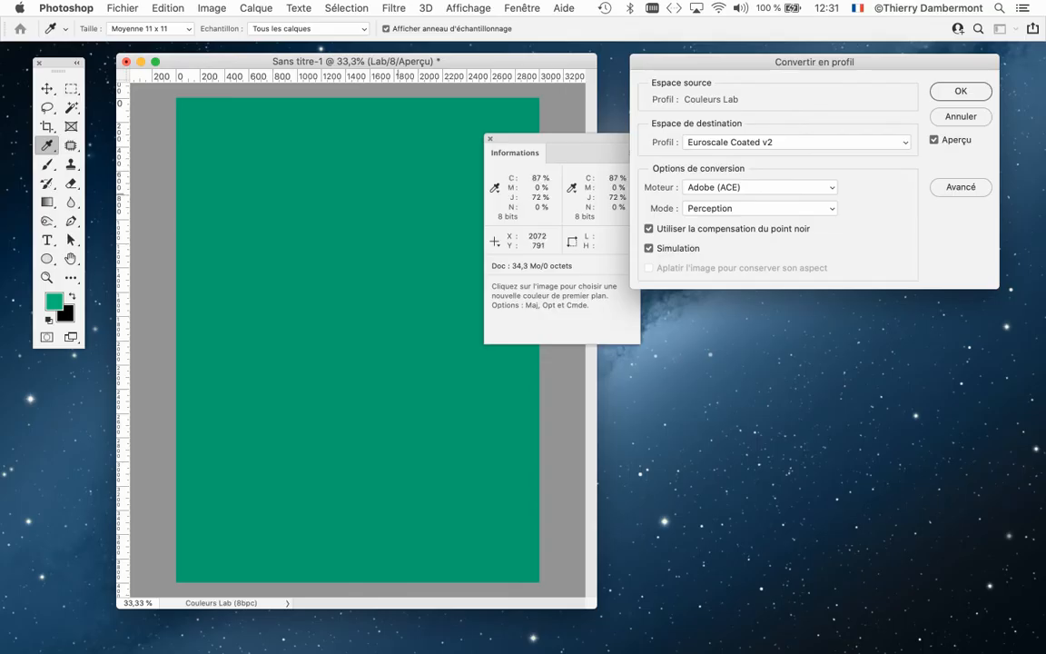
drag(540, 139, 157, 108)
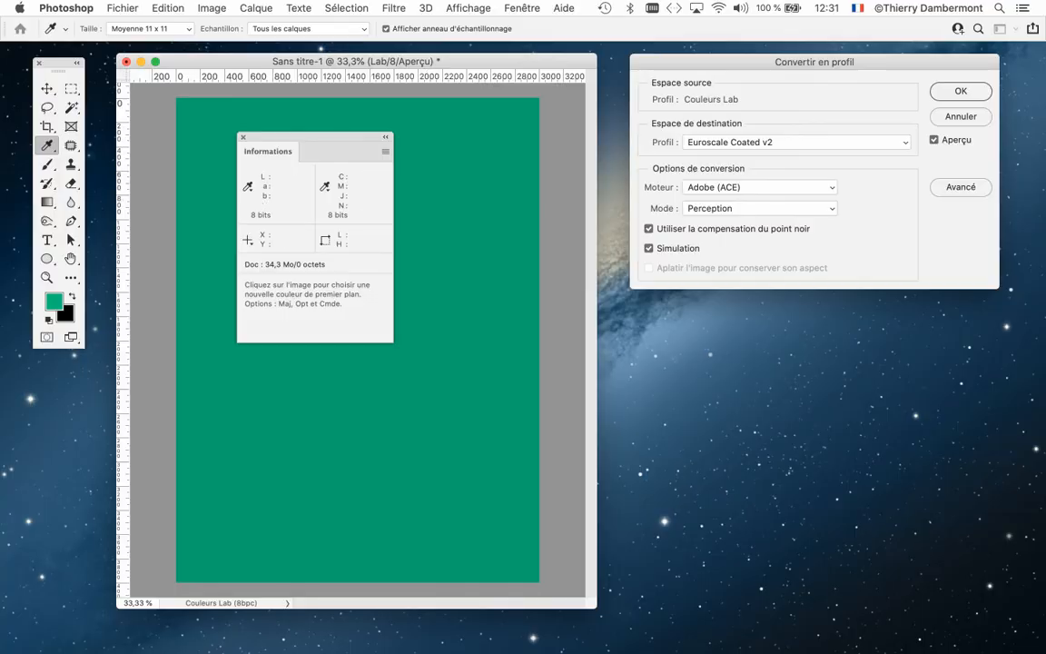
- Preview the conversion with Coated FOGRA39 (ISO 12647-2:2004) as destination profile, and cancel the conversion to keep the document in Lab
drag(813, 62, 742, 135)
click(743, 216)
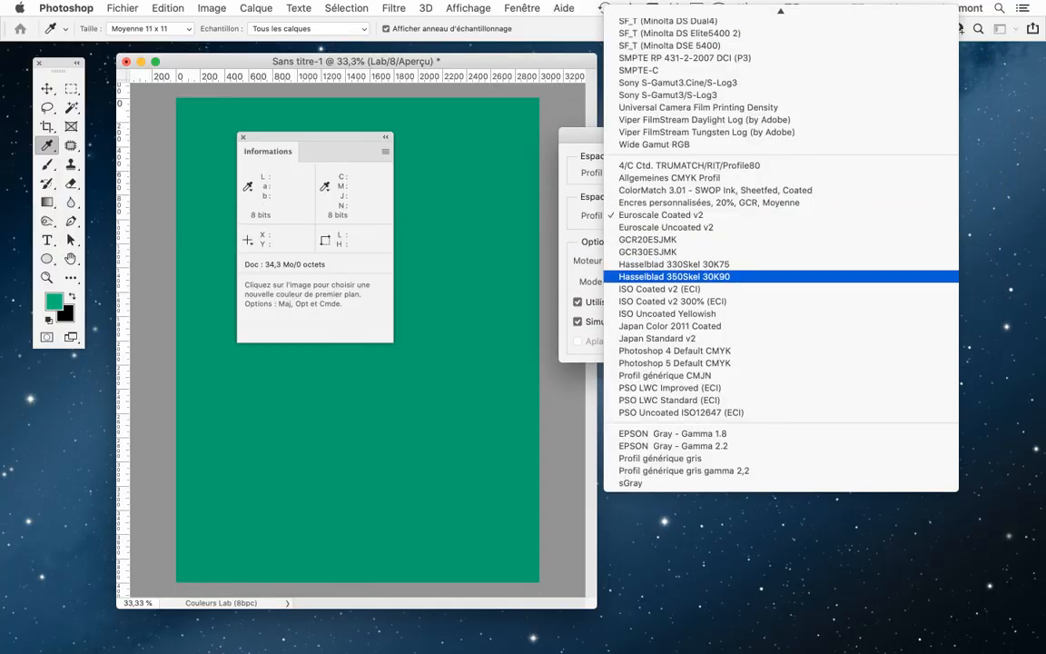
scroll(745, 276, up, 10)
scroll(690, 238, up, 15)
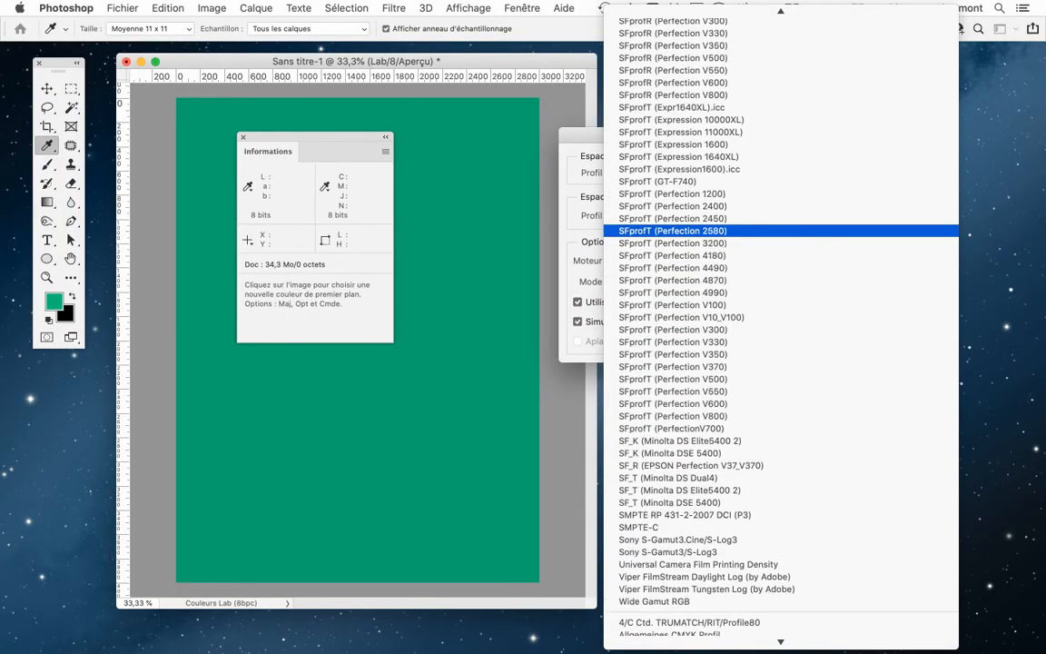
scroll(690, 230, up, 15)
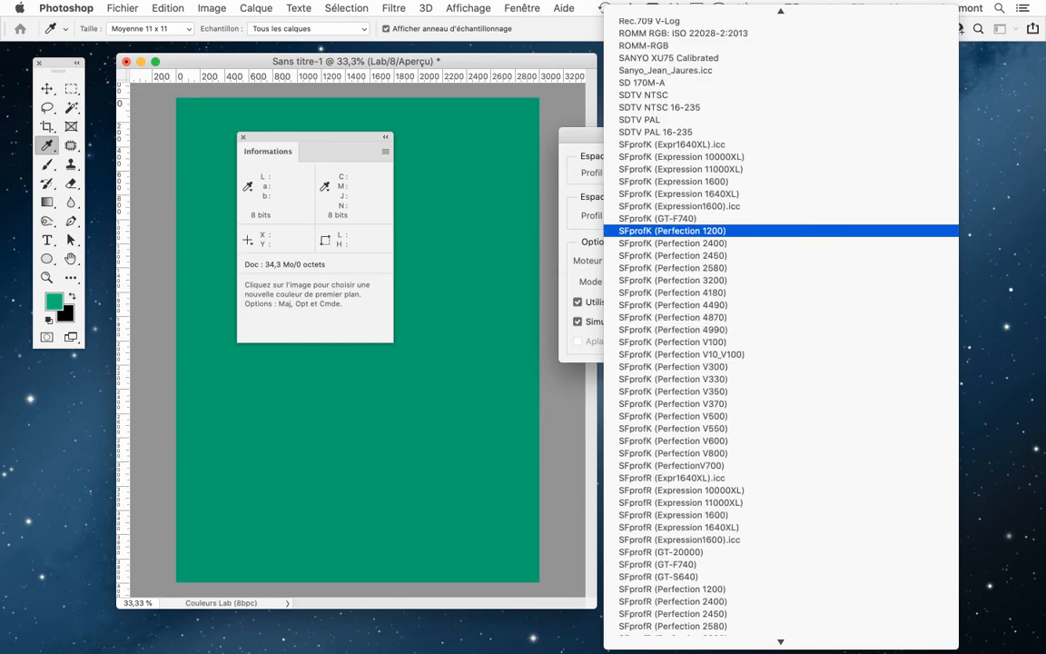
scroll(690, 218, up, 15)
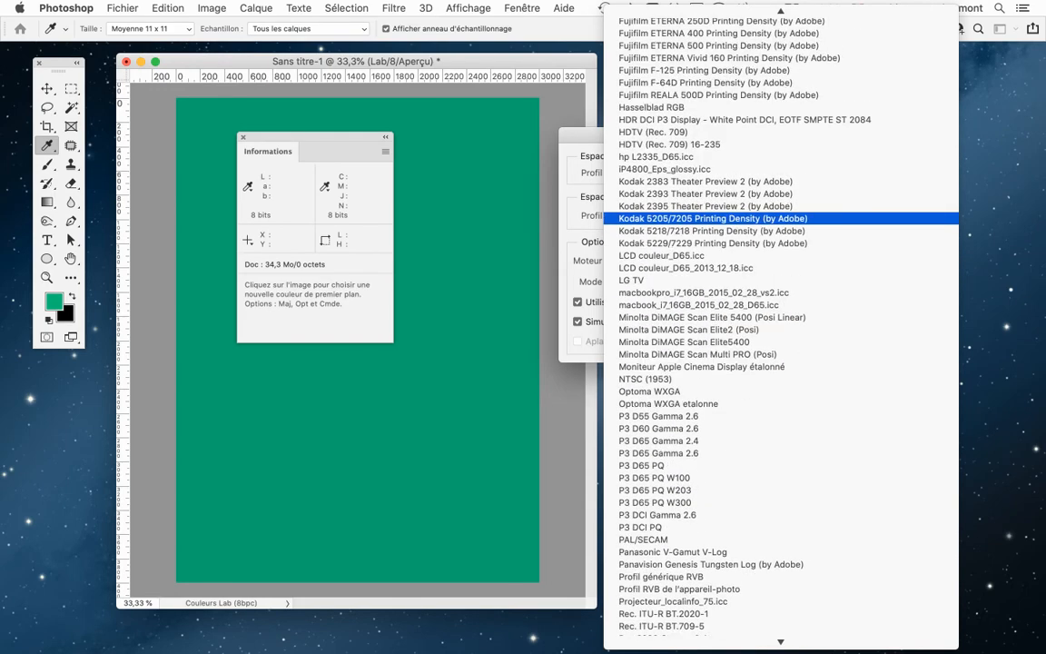
scroll(690, 221, up, 15)
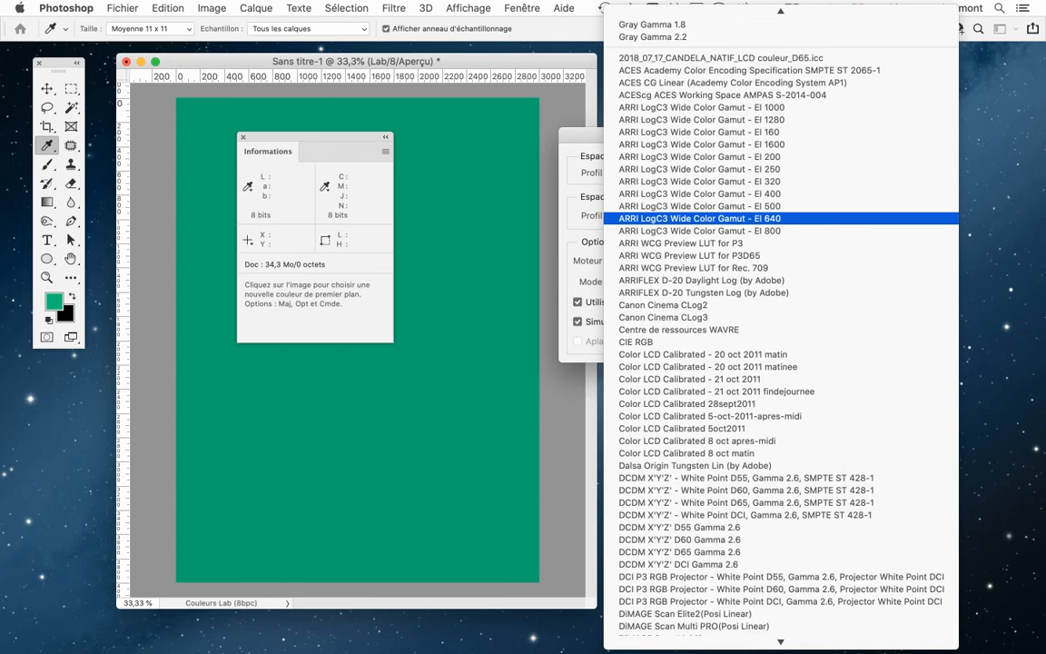
scroll(690, 227, up, 2)
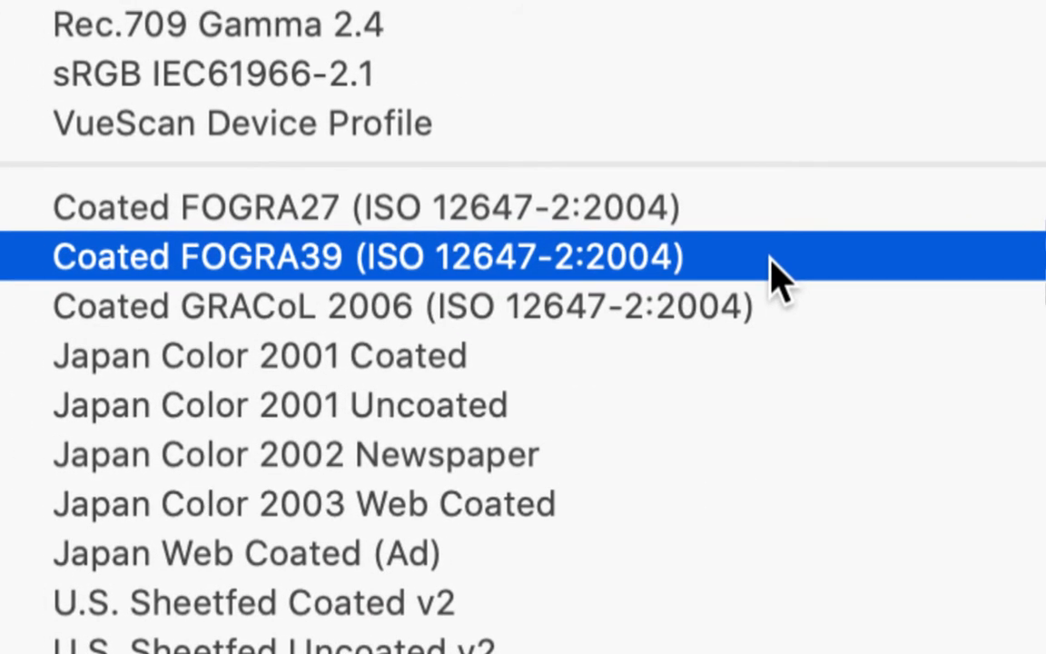
click(777, 277)
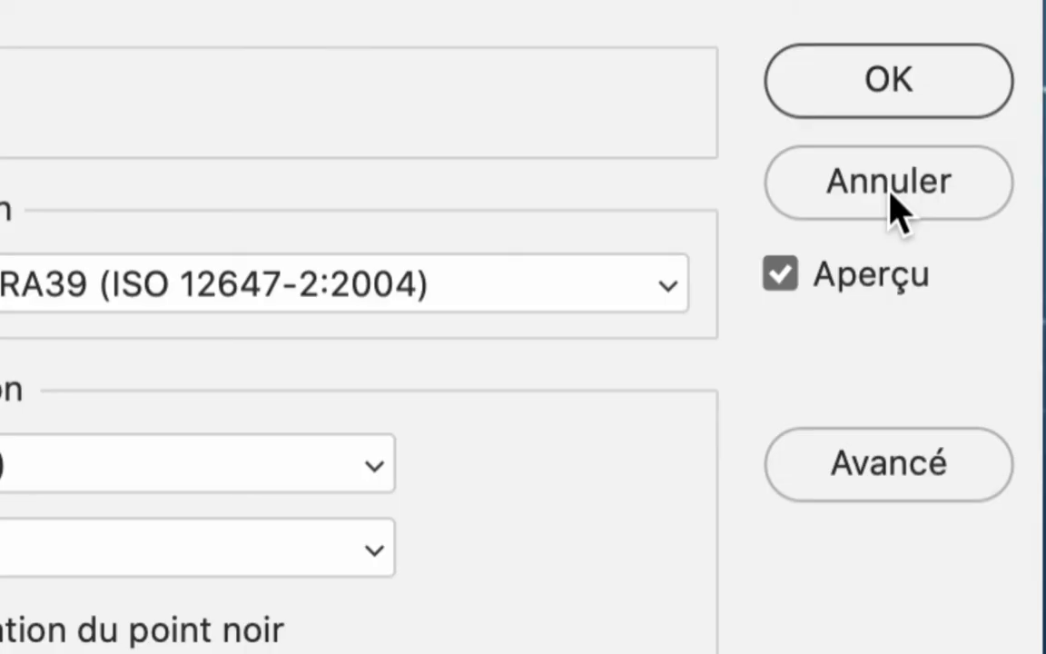
click(889, 190)
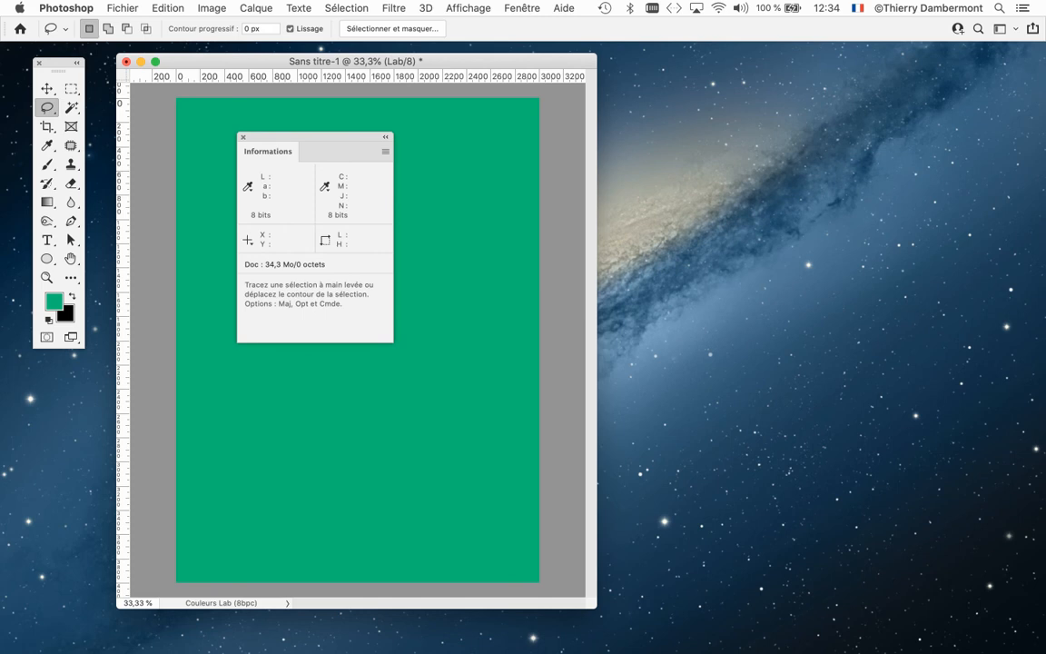
- Widen the document window, close the Info panel and place the tools beside the green page inside the window
drag(595, 608, 926, 531)
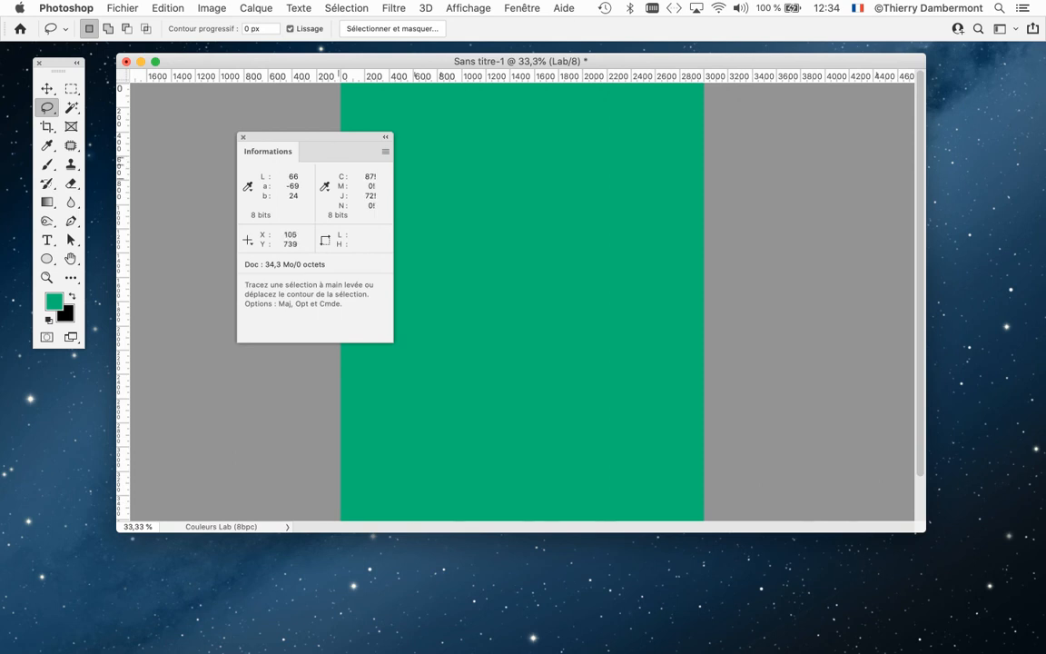
click(243, 137)
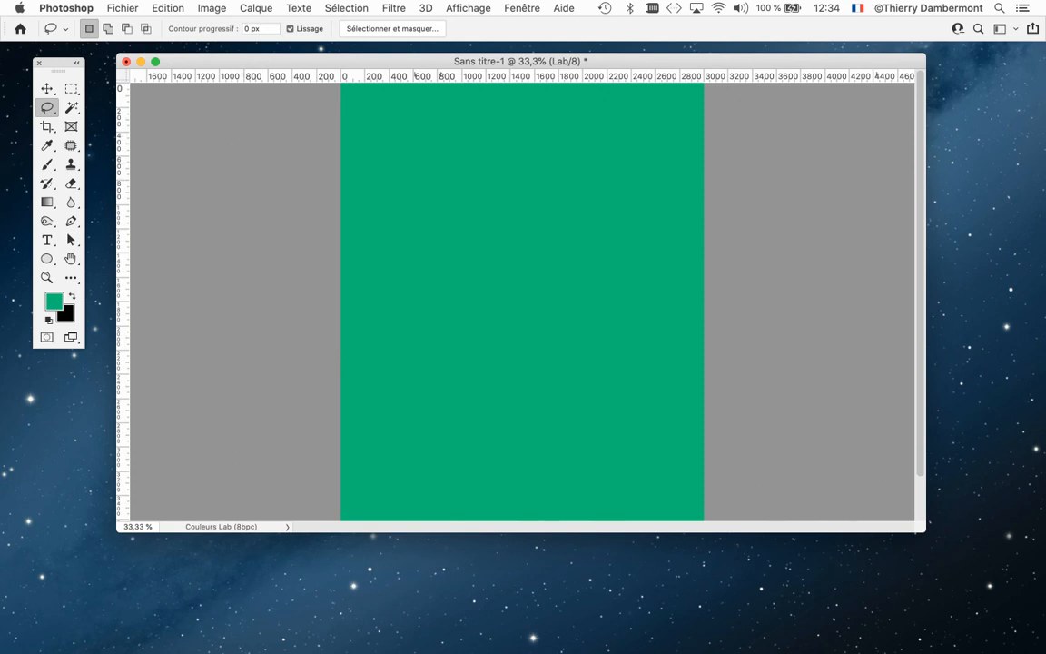
drag(59, 63, 277, 118)
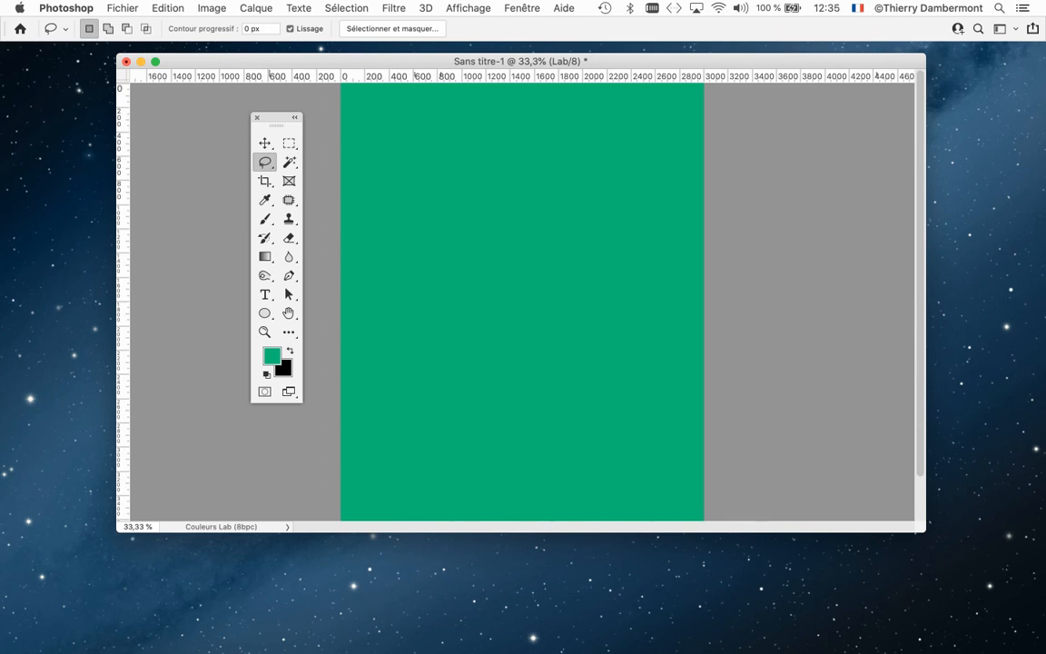
drag(276, 120, 233, 107)
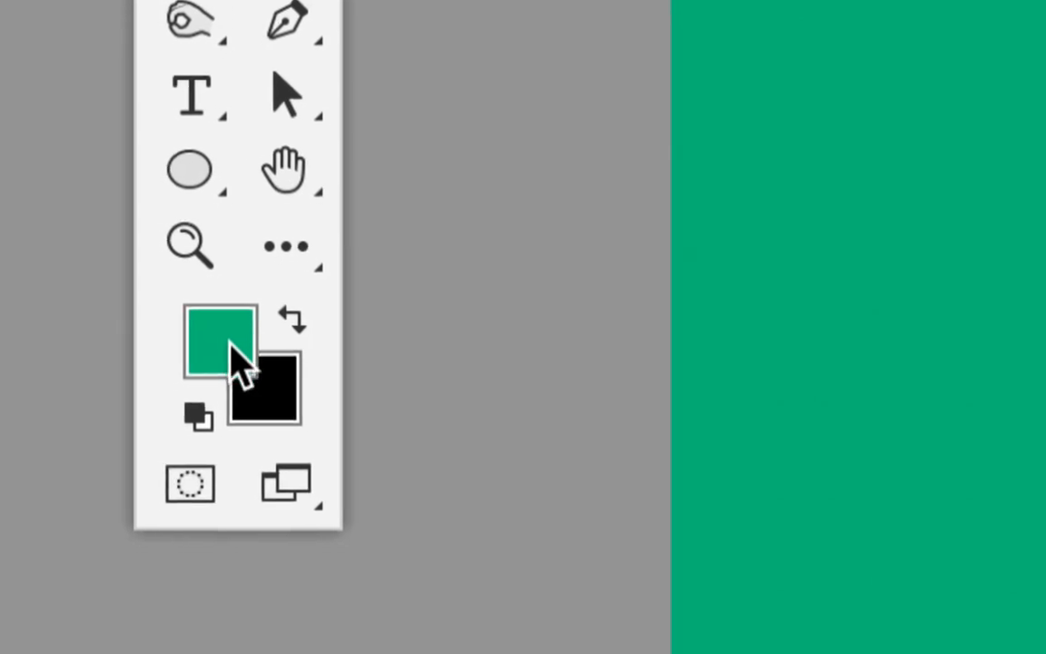
- Show the PANTONE 7480 C foreground color in the Color Picker and select its hexadecimal code
click(230, 347)
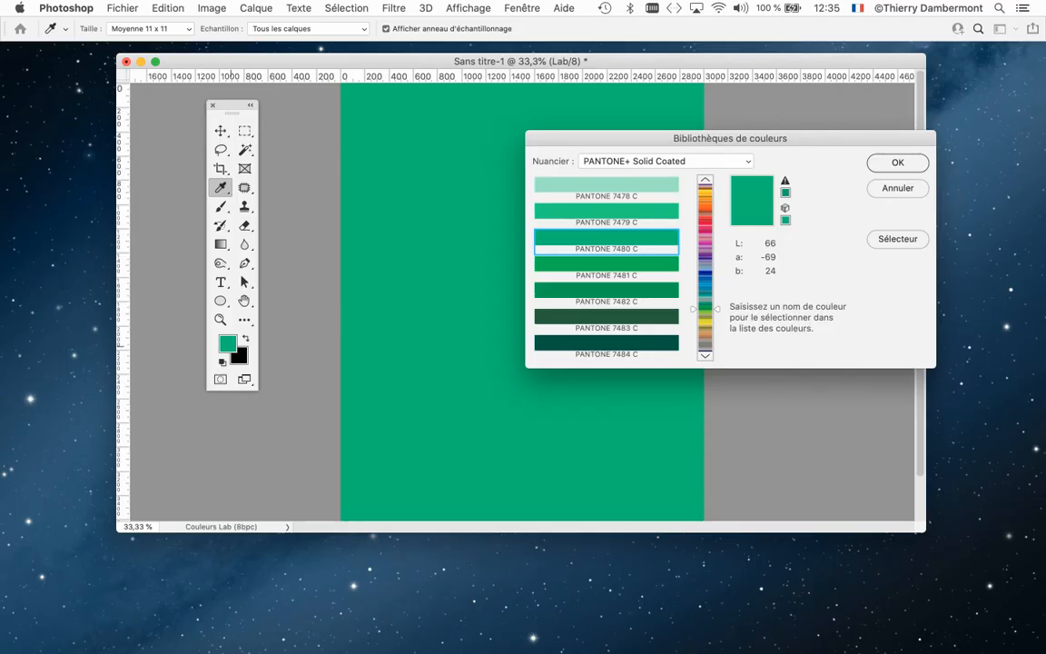
drag(665, 139, 579, 146)
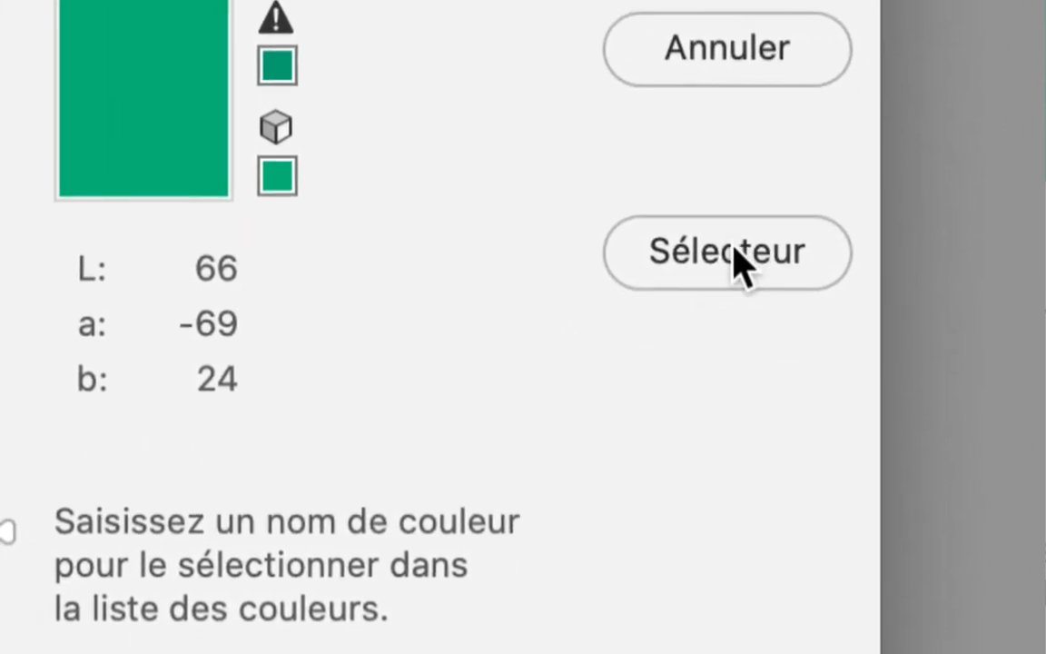
click(738, 256)
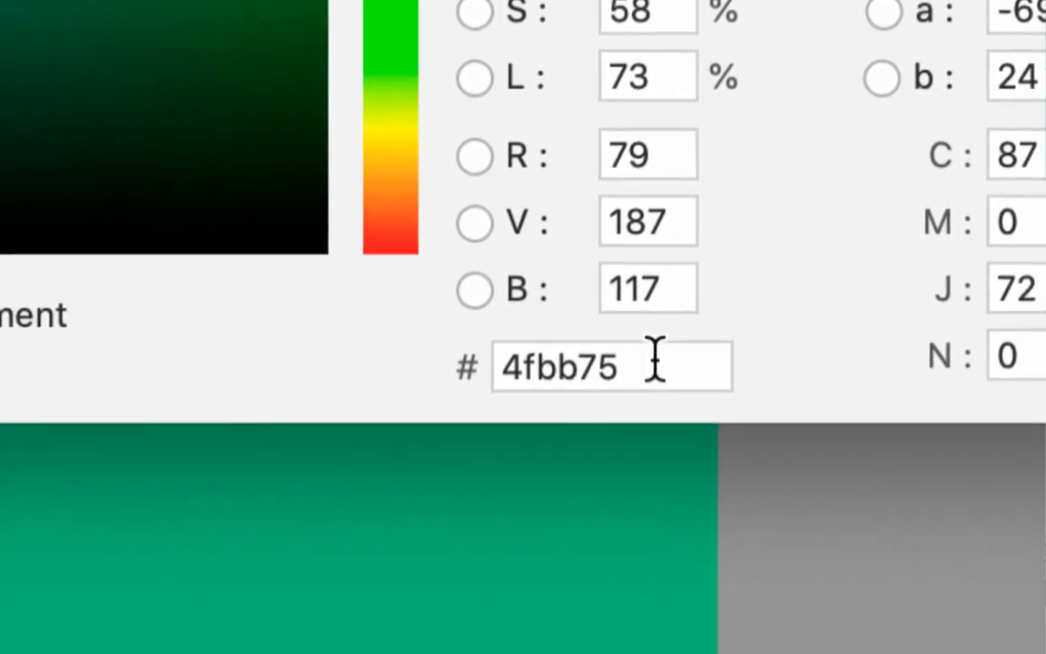
drag(520, 610, 341, 620)
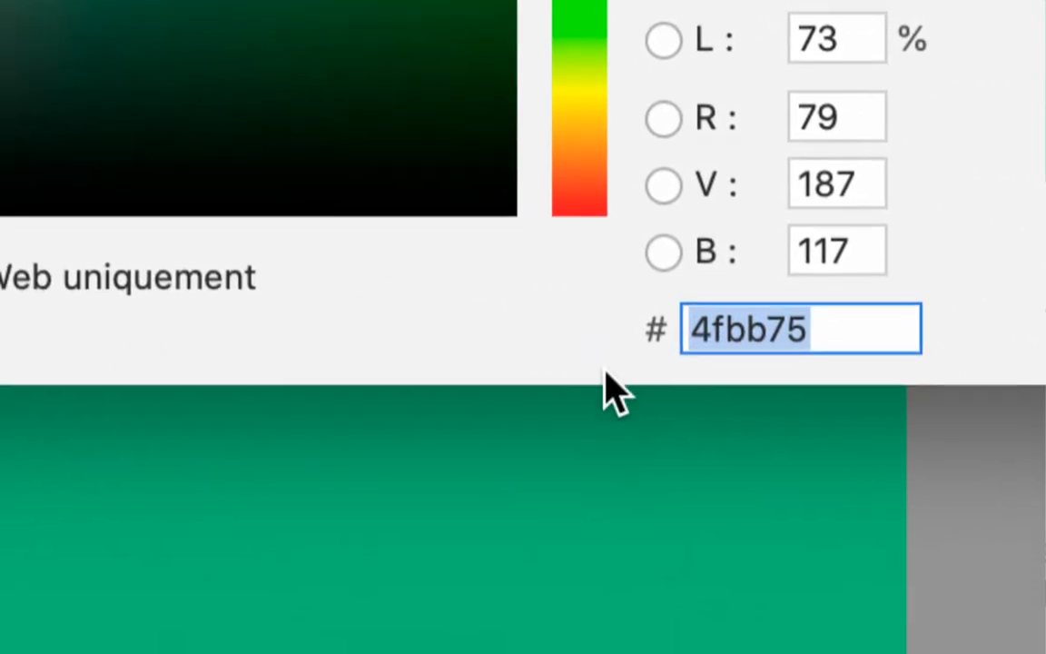